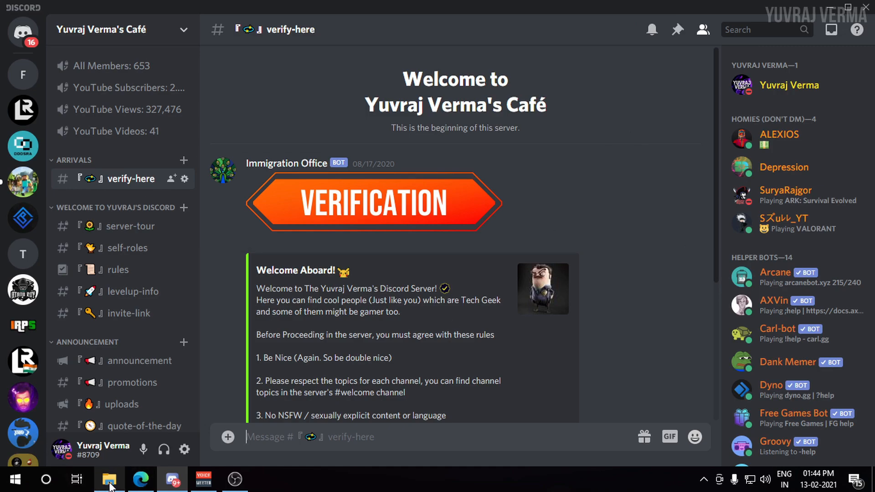
- Switch to Microsoft Edge and review the prerequisites and installation instructions in the FiveM server guide
left_click(140, 479)
scroll(339, 233, "up", 3)
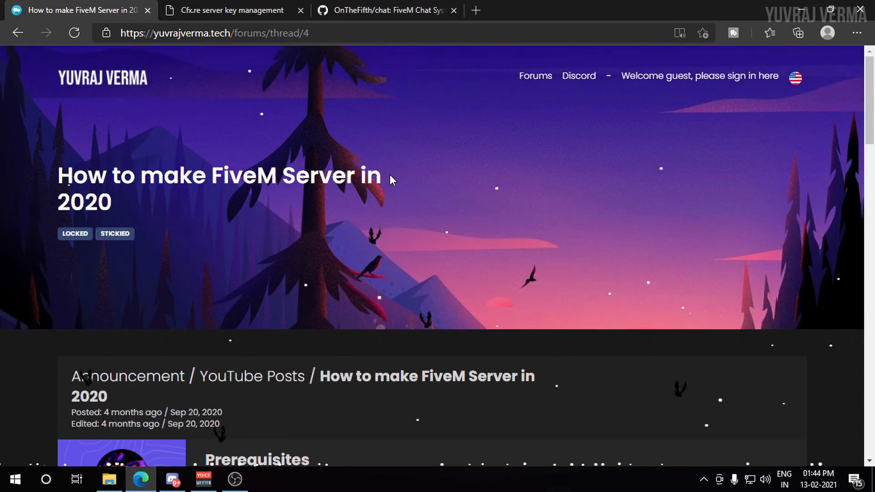
scroll(385, 177, "down", 5)
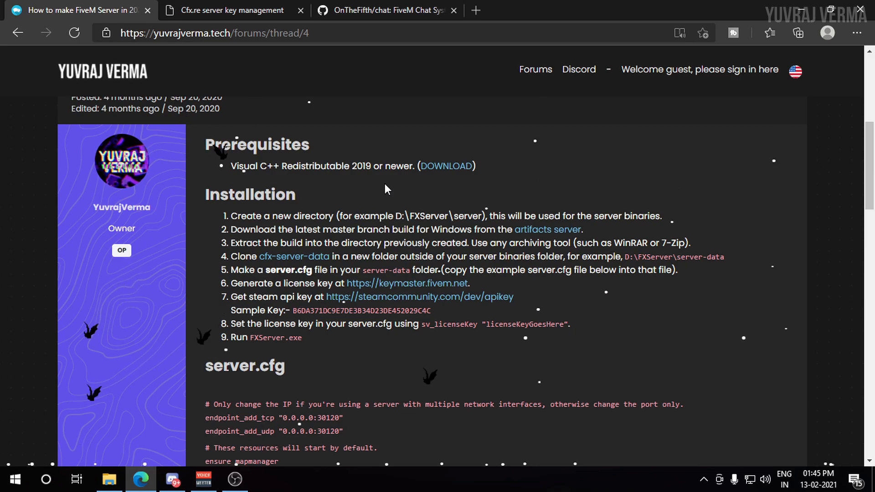
- Search the web for xampp in a new browser tab and open the Apache Friends site with the XAMPP downloads
left_click(475, 9)
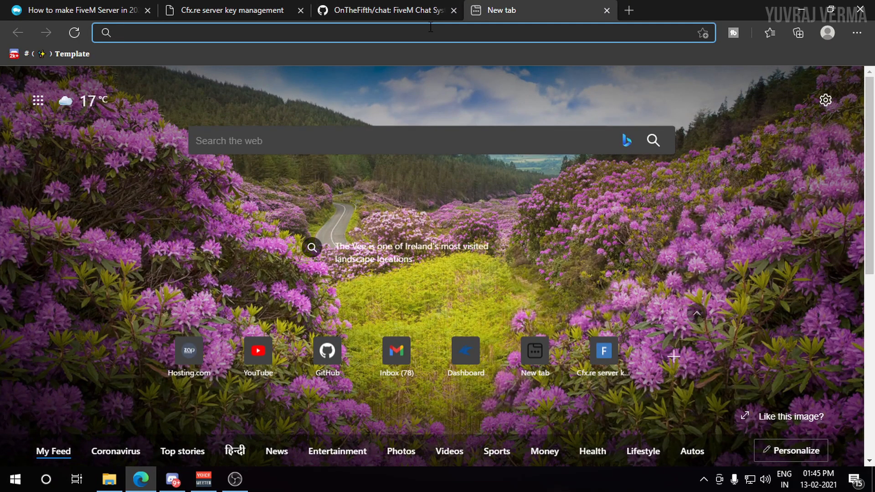
type("xmpp")
key("Return")
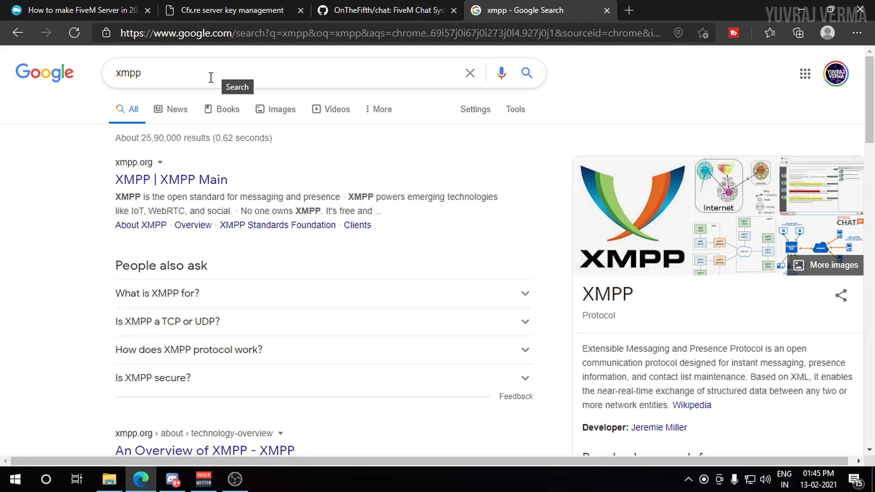
left_click(161, 79)
key("Return")
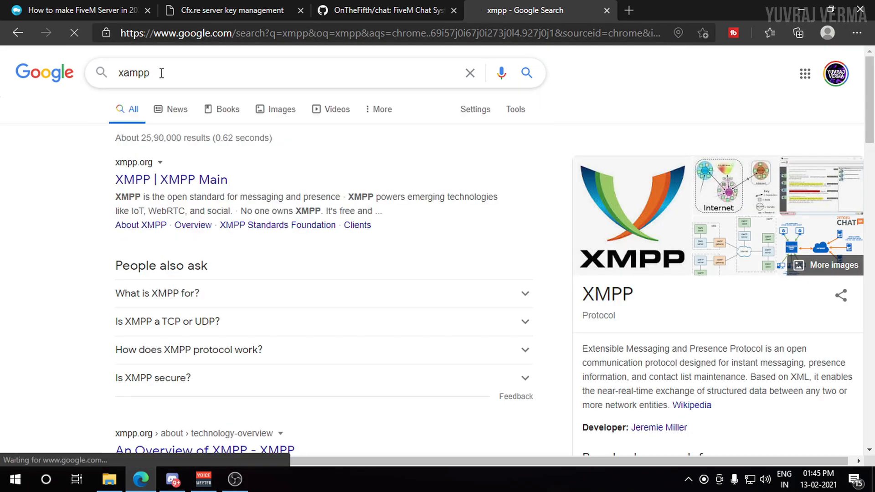
left_click(173, 181)
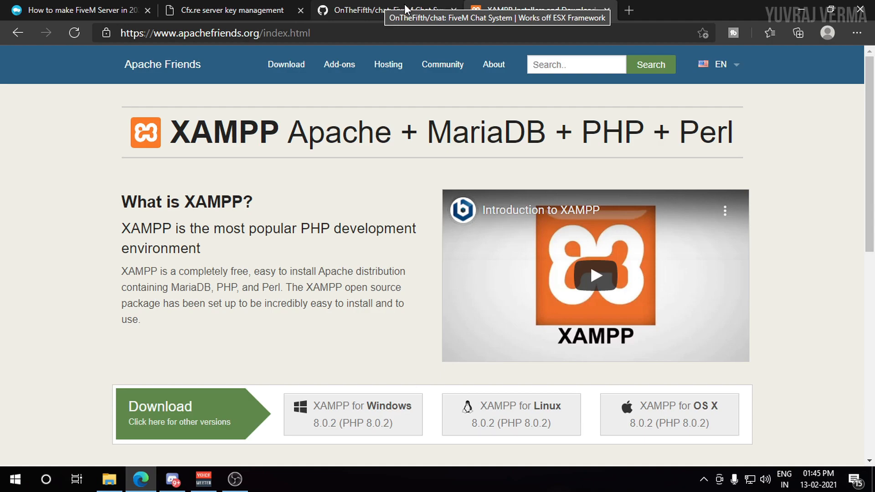
scroll(343, 403, "down", 1)
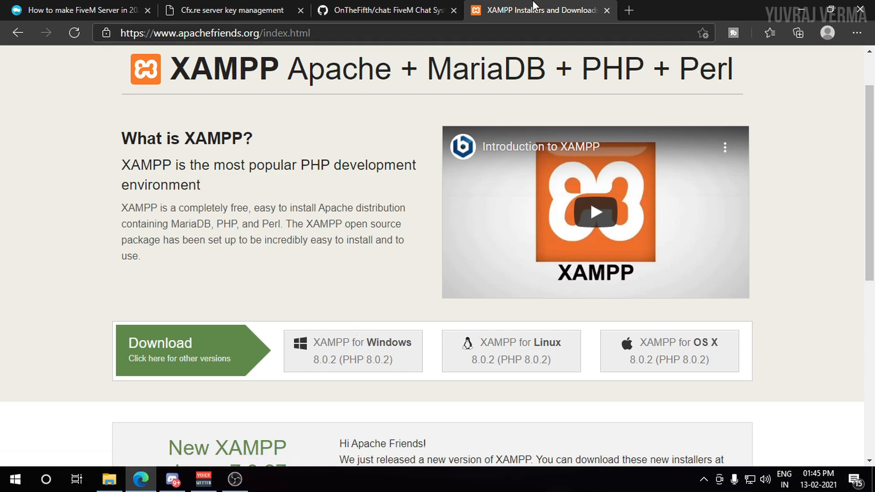
- Return to the FiveM server guide and highlight the Visual C++ Redistributable 2019 prerequisite
left_click(91, 5)
left_click_drag(231, 166, 371, 166)
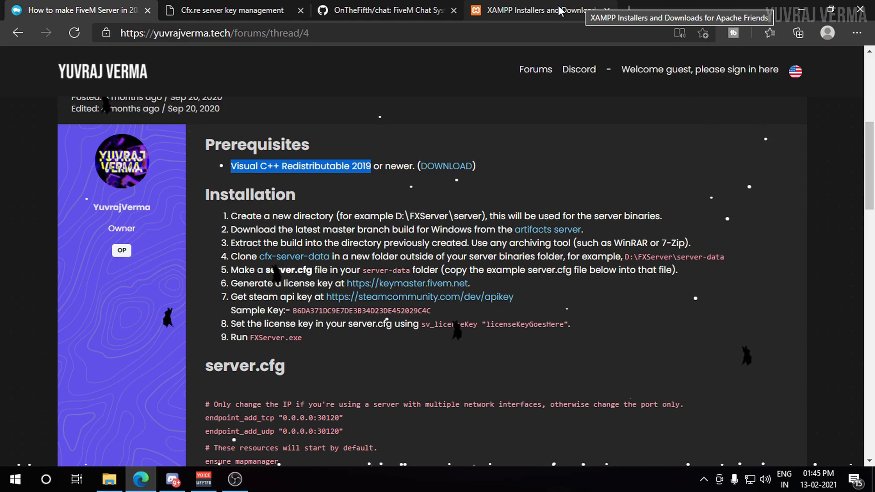
- Search the web for heidisql in a new browser tab and open the official HeidiSQL website
left_click(628, 5)
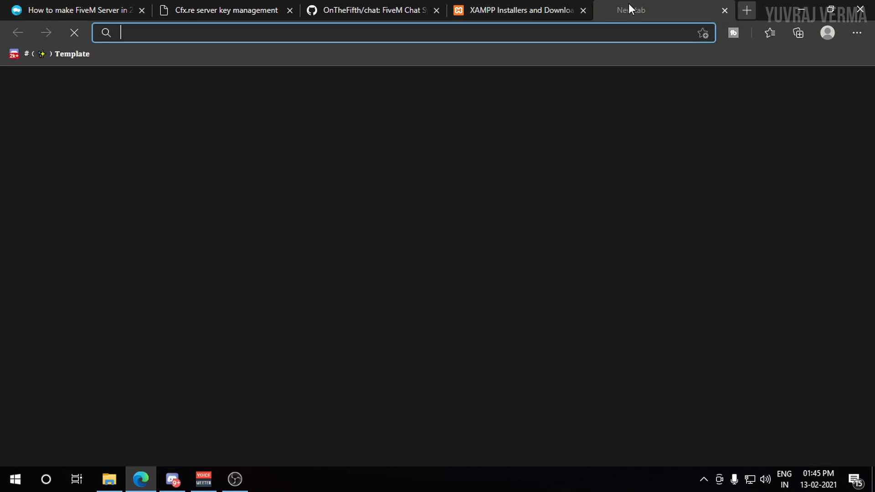
type("heidisql")
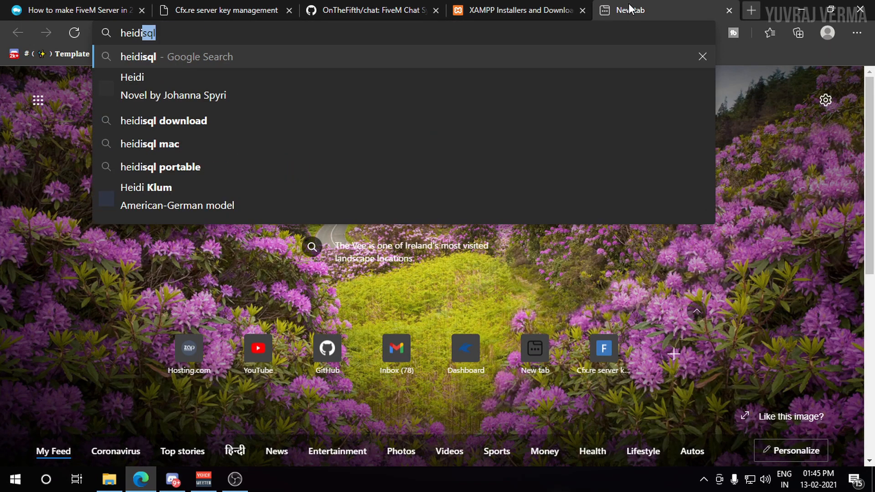
key("Return")
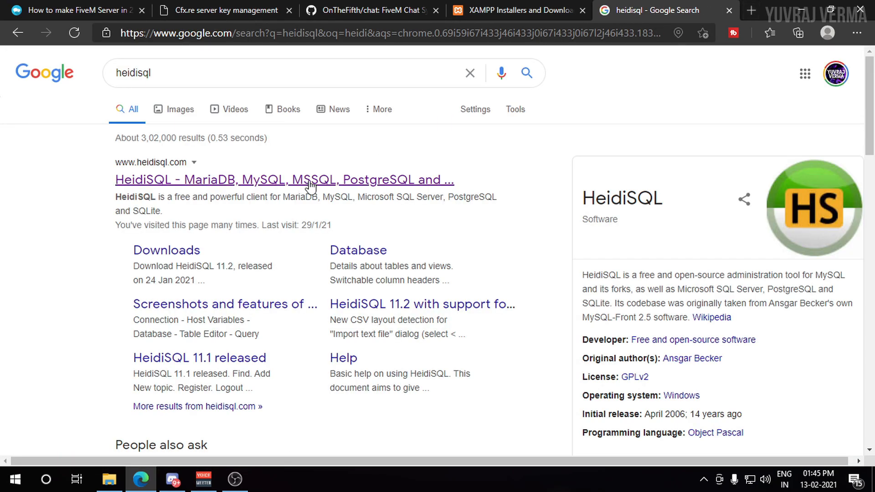
left_click(310, 182)
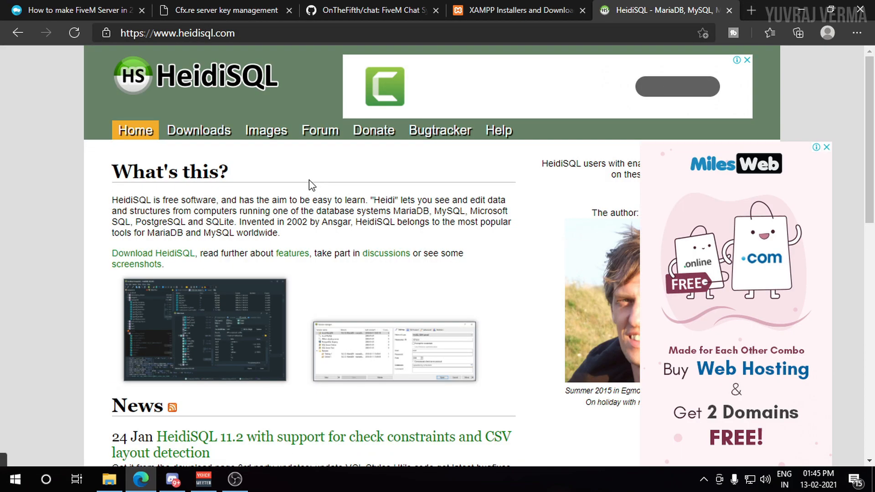
mouse_move(196, 132)
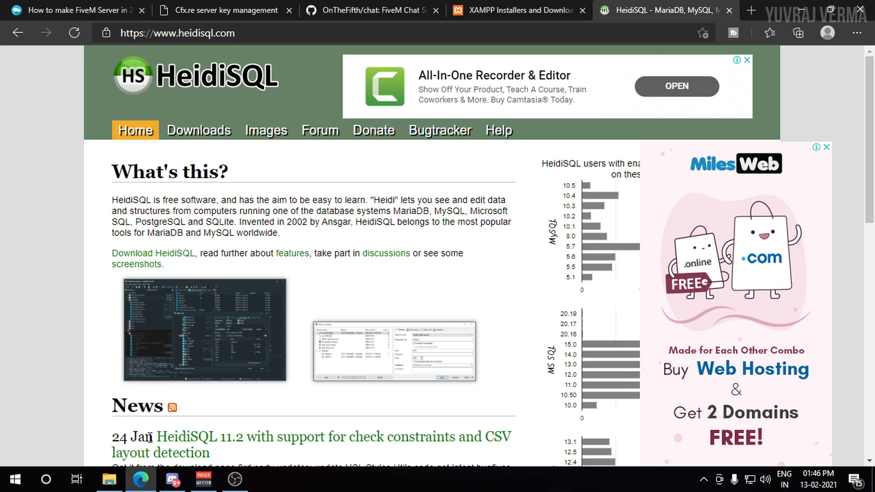
- Create a folder named FiveMServer on the Games (F:) drive in File Explorer and open it
left_click(109, 478)
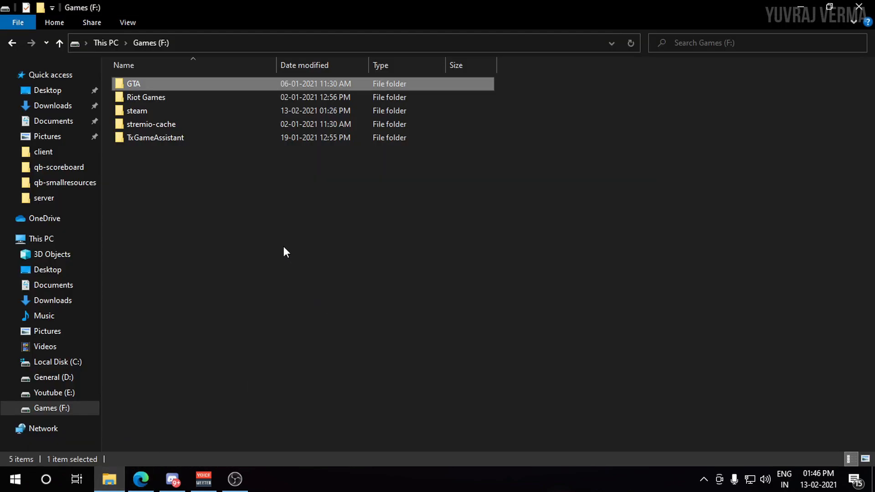
right_click(188, 225)
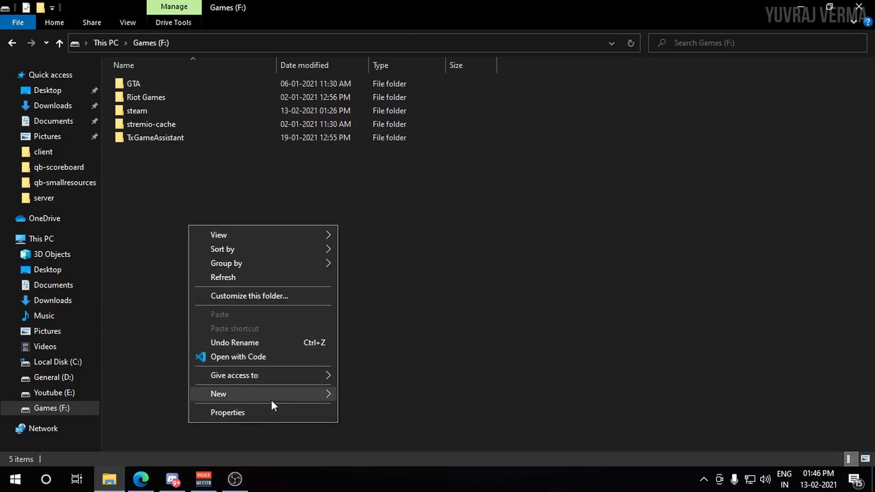
mouse_move(272, 400)
left_click(474, 247)
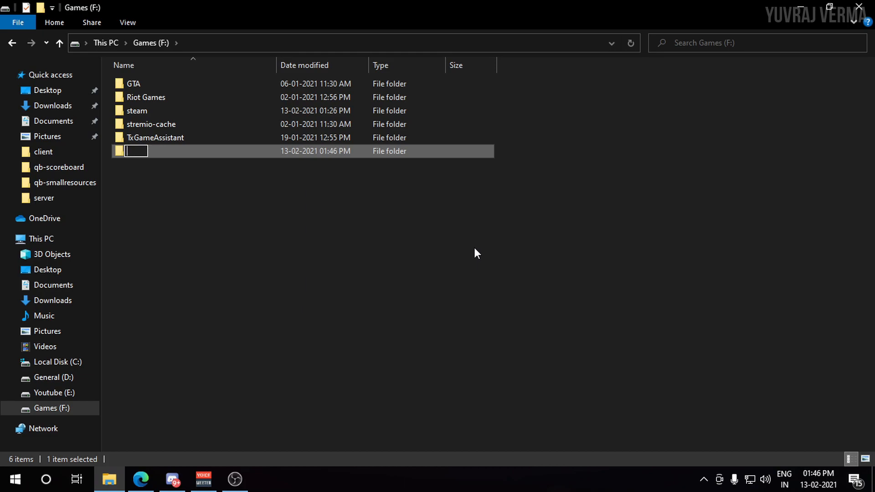
type("FiveMServer")
key("Return")
key("Return")
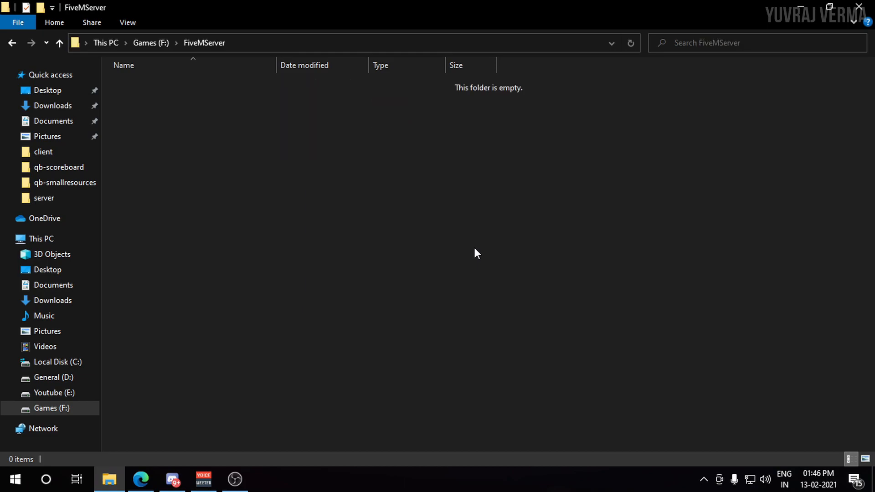
- Download the latest recommended Windows server build (3486) from the guide's artifacts server link, and return to the guide
left_click(148, 485)
left_click(117, 11)
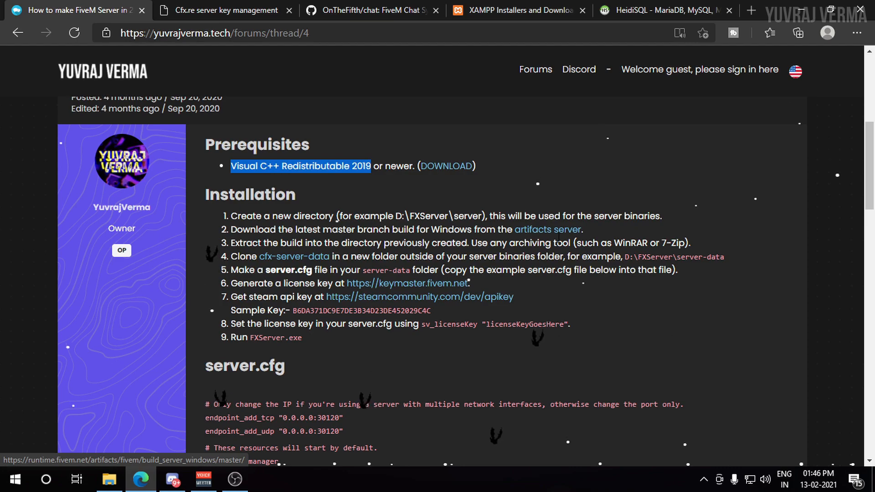
left_click(545, 235)
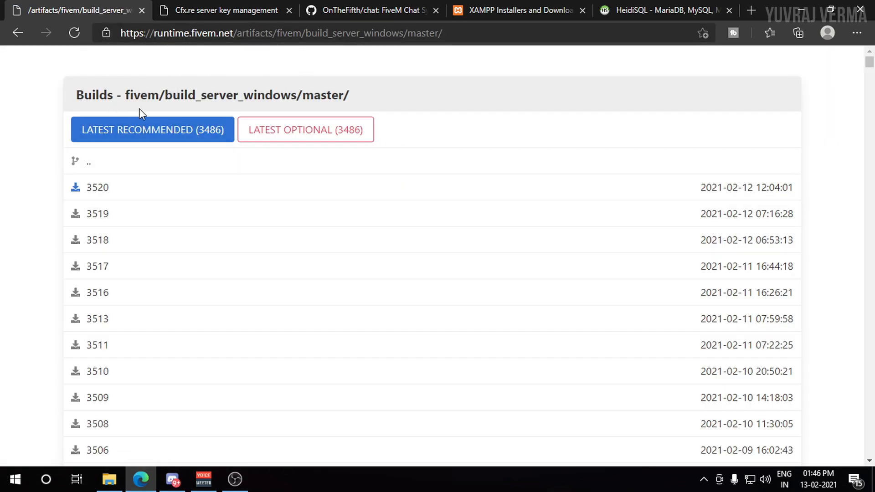
left_click(127, 130)
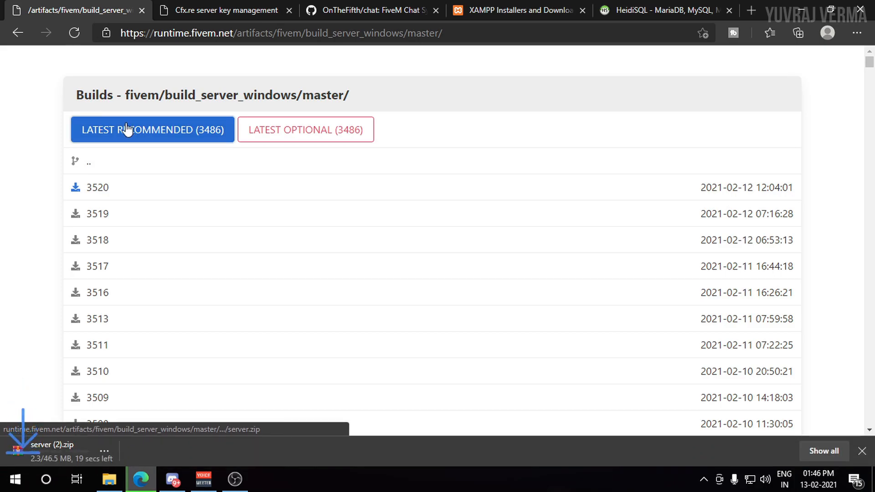
left_click(14, 33)
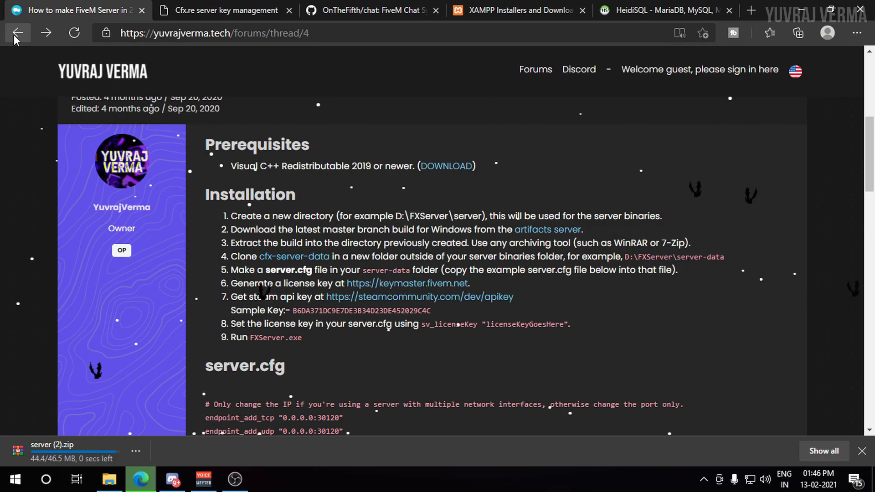
- Extract all contents of the downloaded server (2).zip into the FiveMServer folder, skipping mono-2.0-dac-sgen.dll
left_click(105, 454)
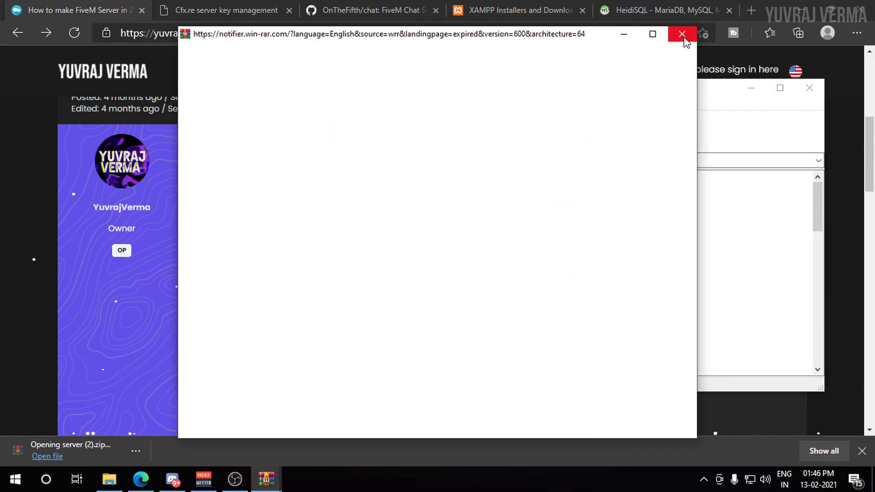
left_click(518, 279)
key("ctrl+a")
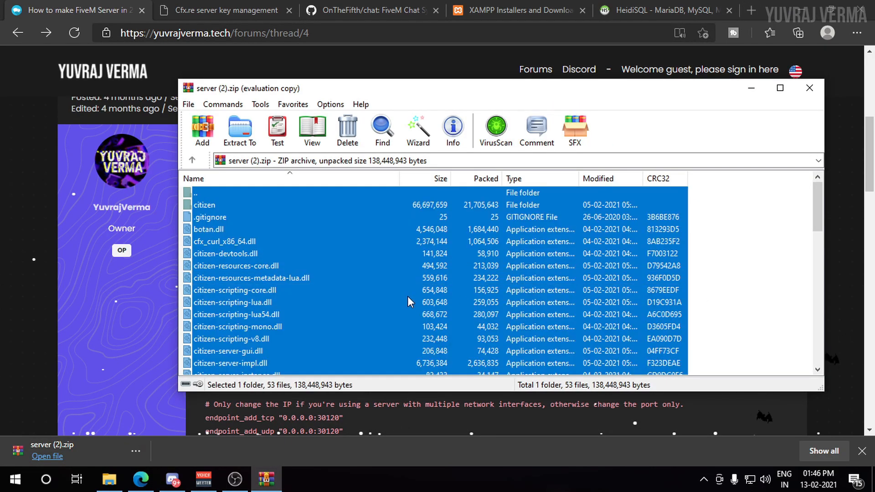
left_click_drag(159, 467, 275, 339)
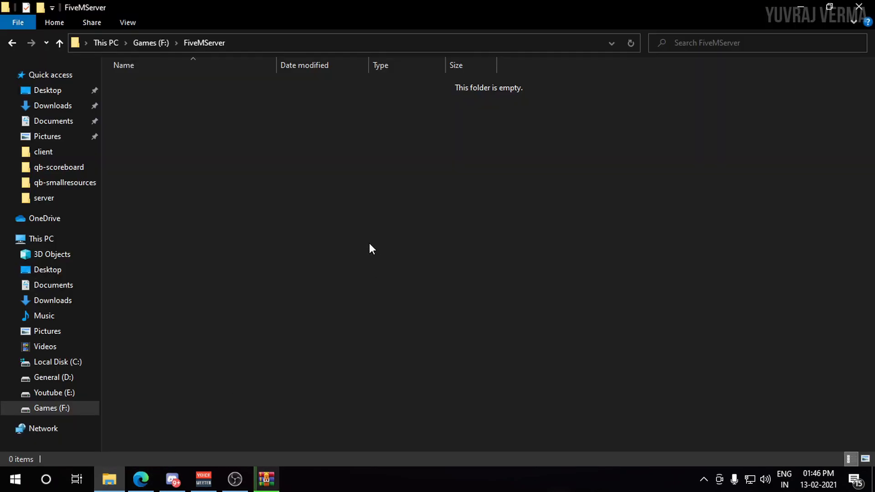
left_click(266, 479)
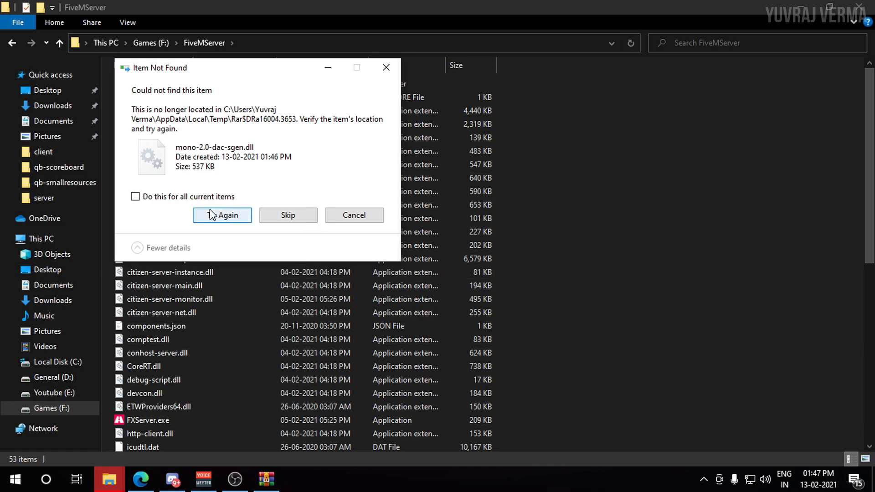
left_click(287, 214)
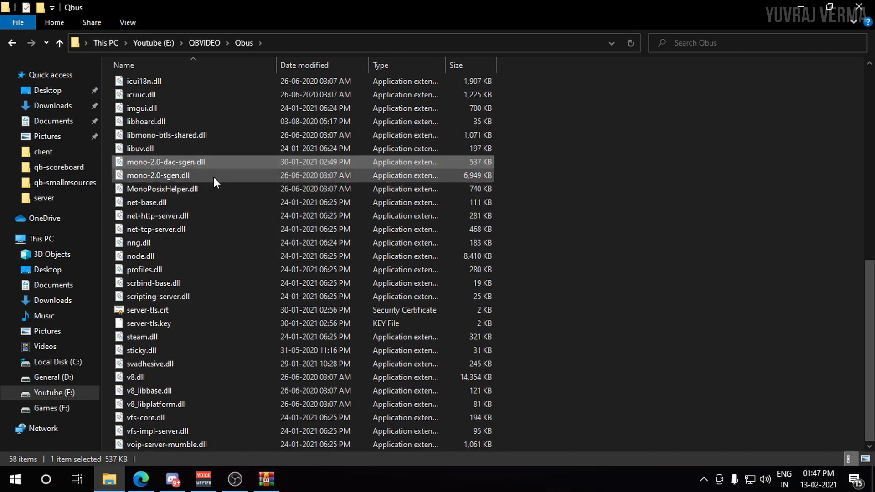
- Copy the two mono-2.0 DLLs from Qbus into FiveMServer, replacing mono-2.0-sgen.dll, and restore the quarantined mono-2.0-dac-sgen.dll in Quick Heal
left_click(54, 377)
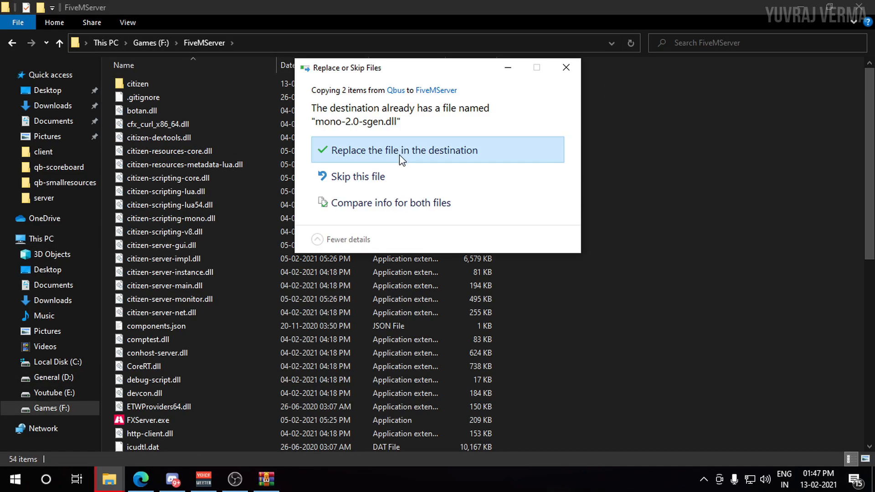
left_click(399, 155)
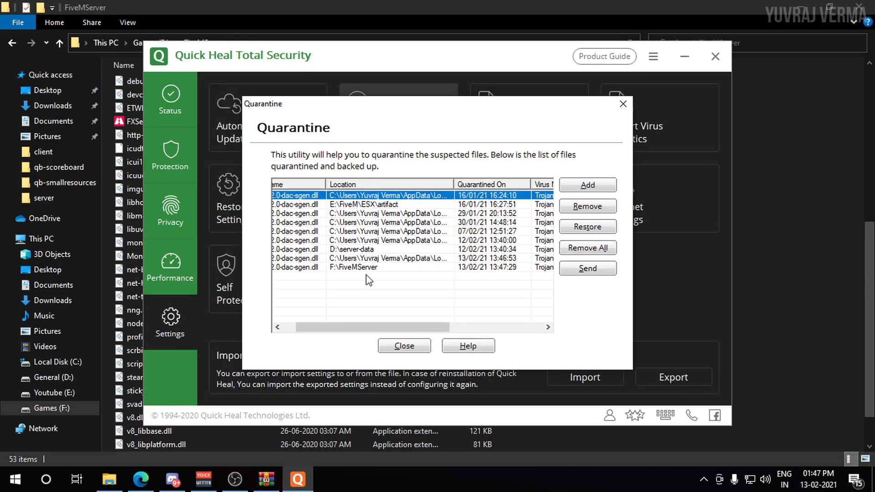
left_click(587, 227)
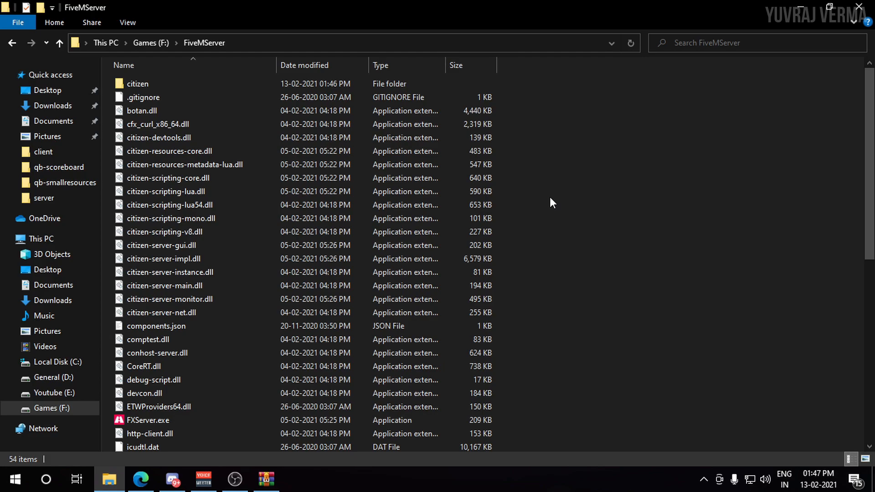
- Launch xampp-control.exe from the xampp folder on Local Disk (C:)
left_click(53, 365)
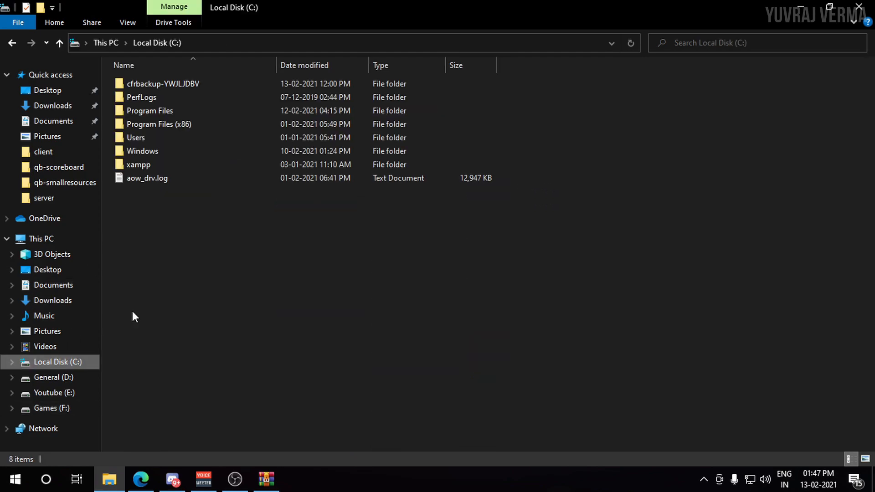
double_click(154, 165)
scroll(168, 228, "down", 8)
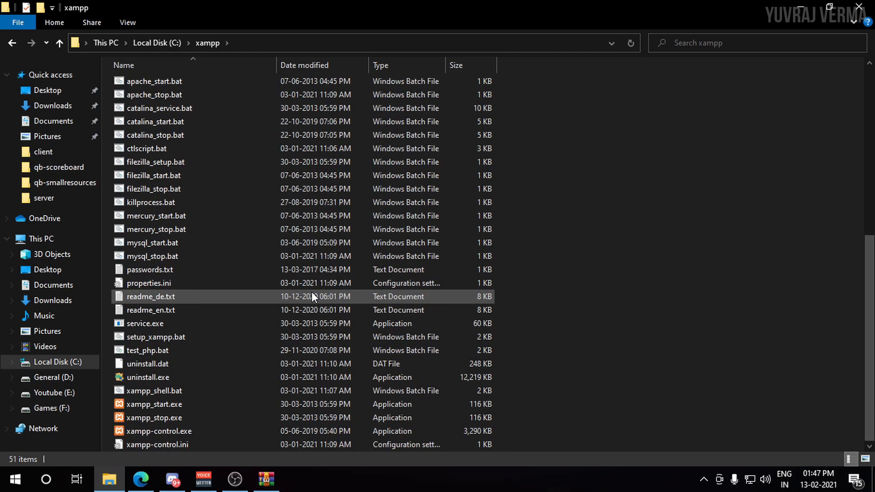
double_click(163, 430)
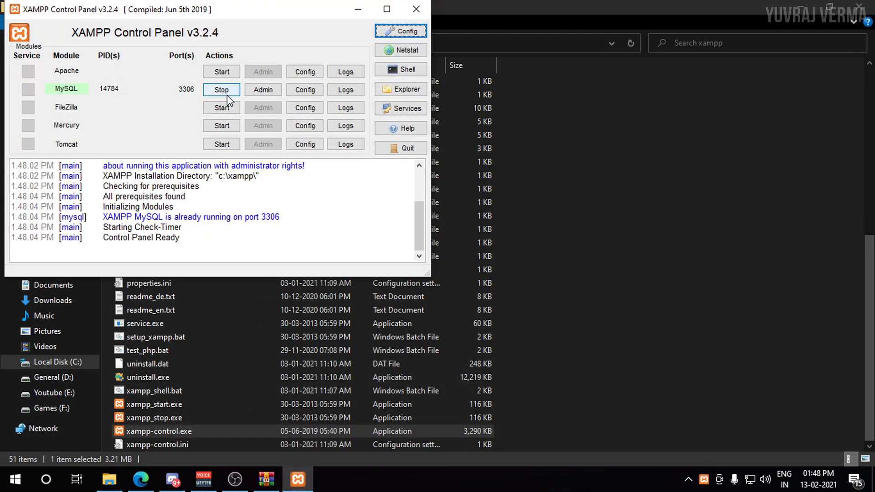
- Stop and restart the MySQL module in the XAMPP Control Panel, and close the panel window
left_click(221, 89)
left_click_drag(178, 2, 457, 26)
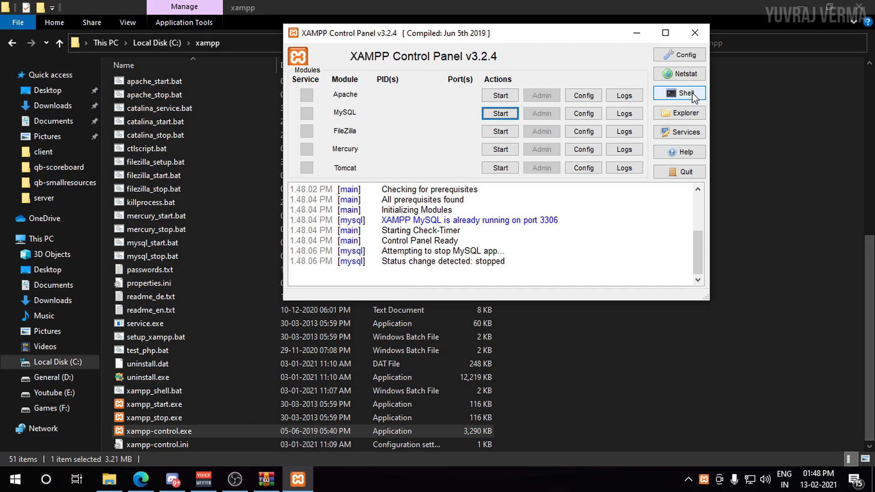
left_click(500, 113)
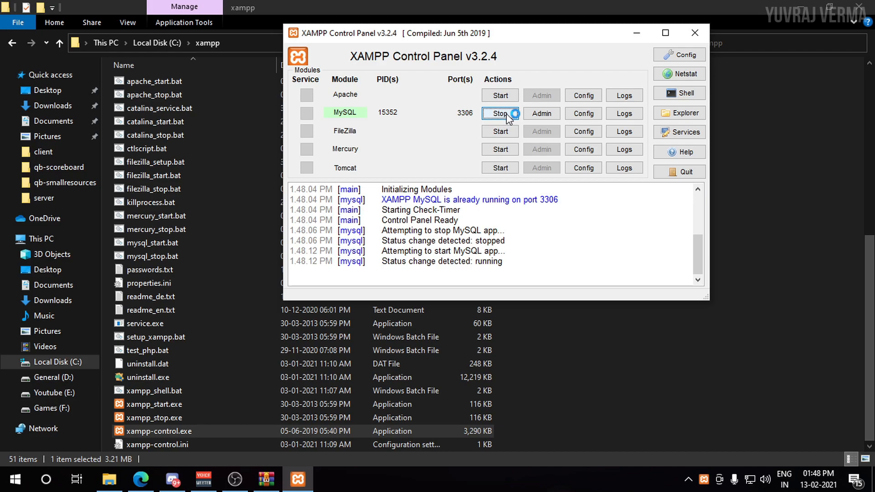
left_click(694, 33)
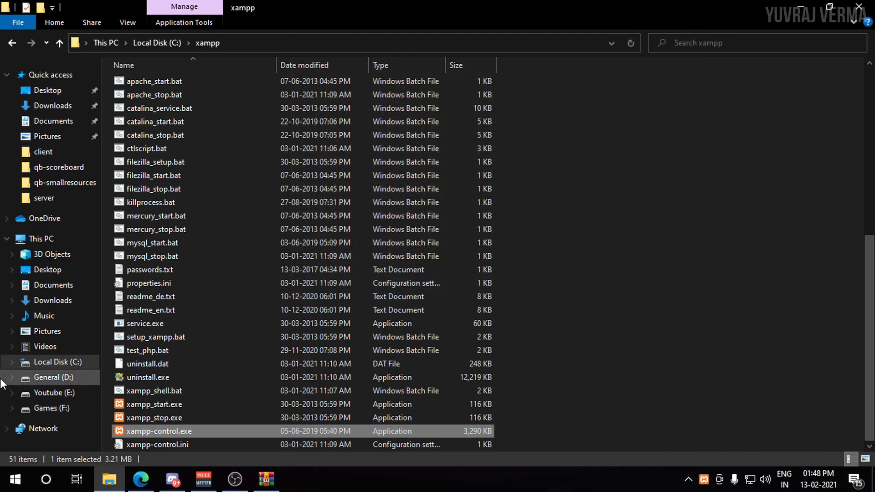
- Launch FXServer.exe from the FiveMServer folder on Games (F:)
left_click(66, 407)
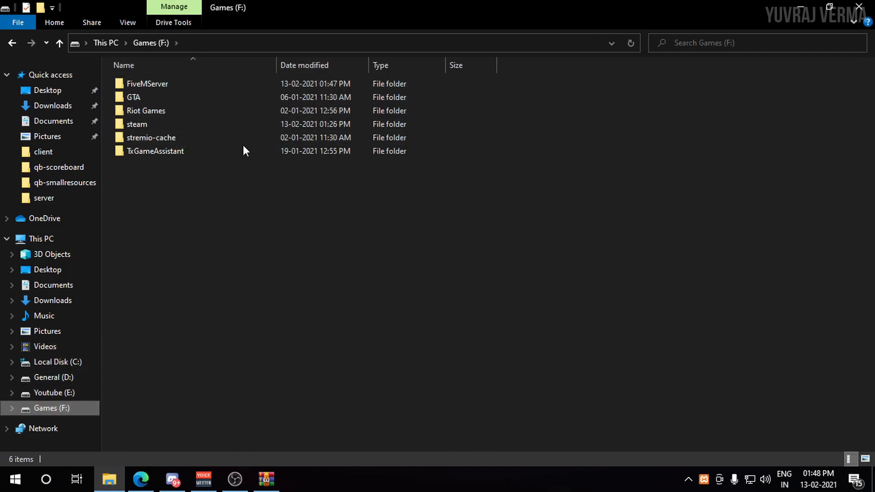
double_click(149, 85)
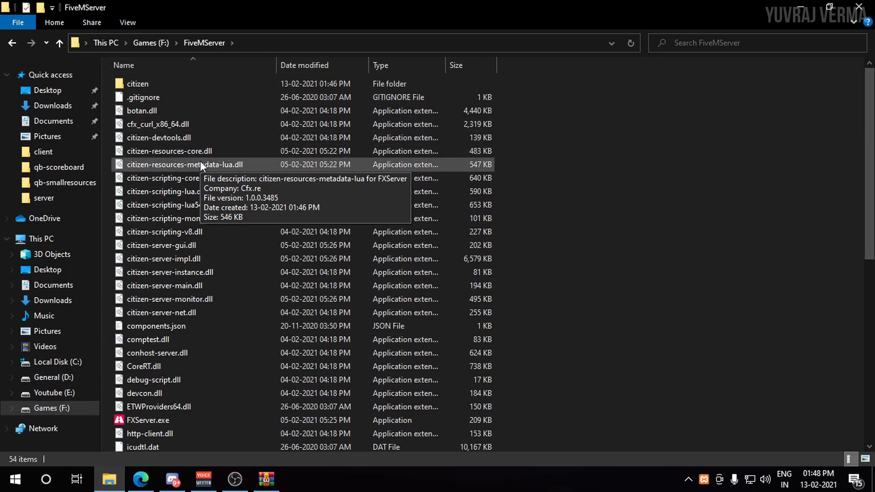
scroll(206, 186, "down", 7)
double_click(172, 151)
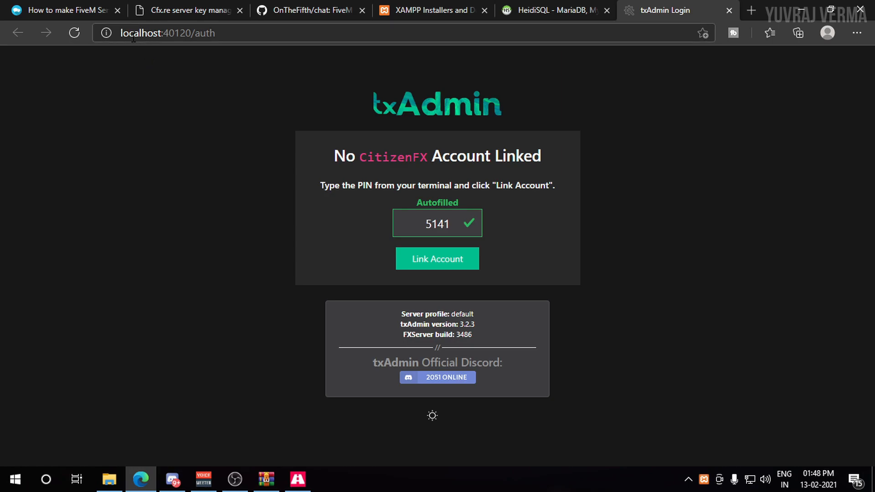
- Check the autofilled PIN against the txAdmin console, link the CitizenFX account, and allow txAdmin the requested permissions
left_click(261, 36)
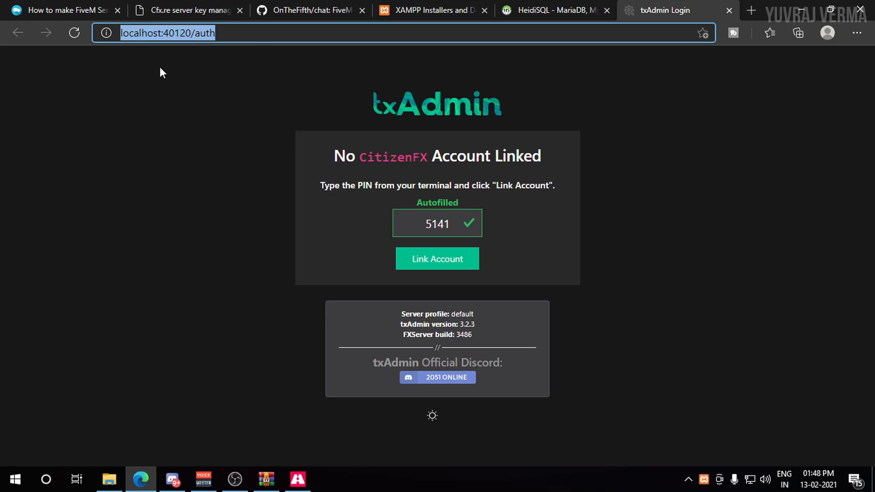
left_click(292, 195)
left_click(436, 261)
double_click(423, 229)
left_click(298, 479)
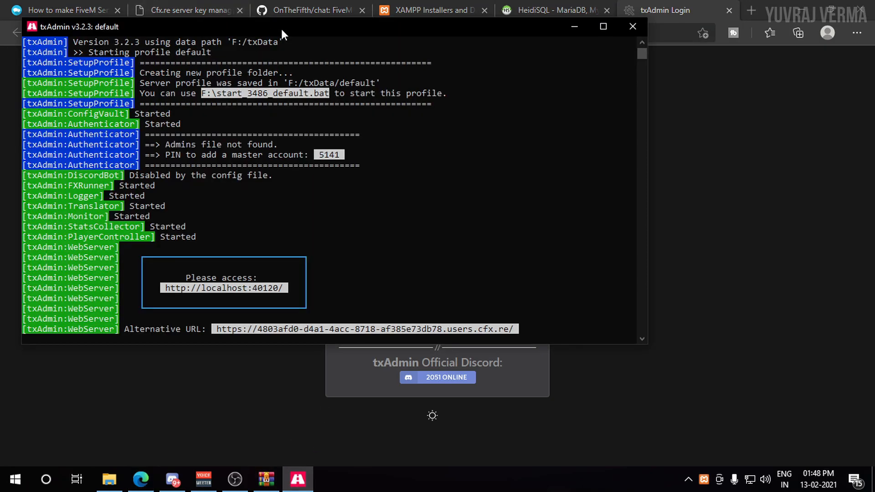
left_click(797, 181)
left_click(459, 263)
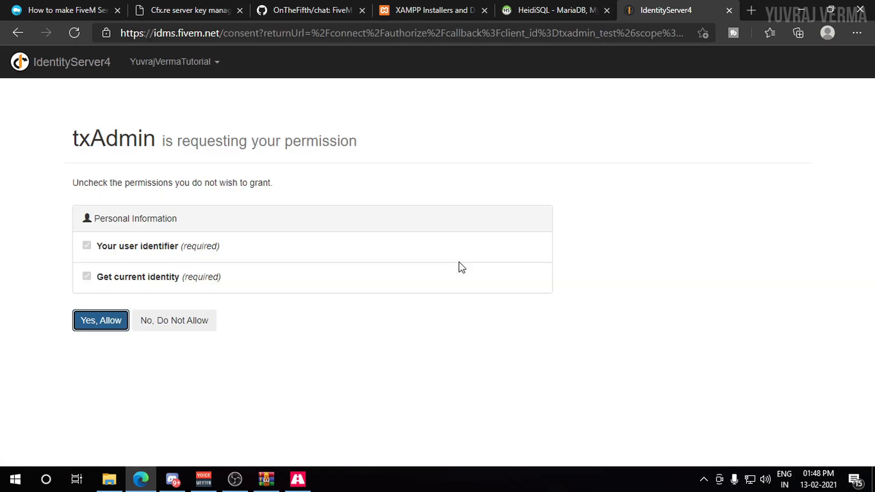
left_click(92, 320)
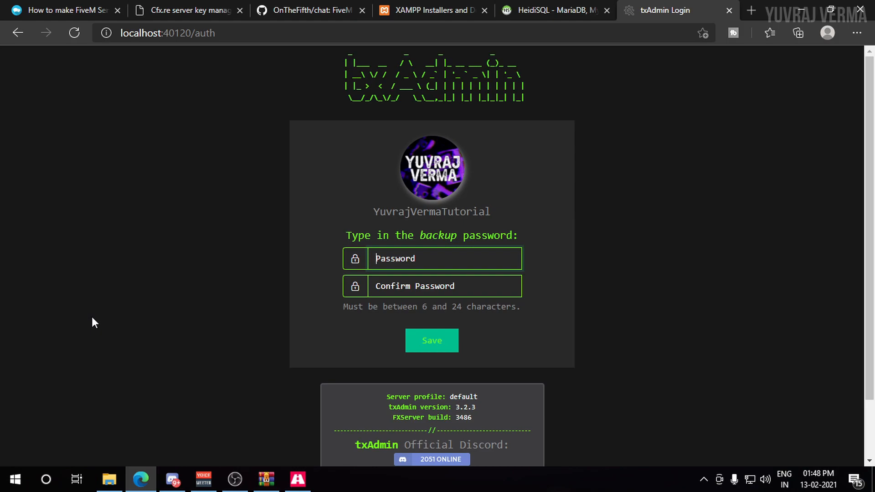
- Enter and confirm the txAdmin backup password, and save it
type("a")
left_click(505, 259)
left_click_drag(487, 261, 329, 268)
key("ctrl+c")
left_click(435, 286)
key("ctrl+v")
left_click(431, 344)
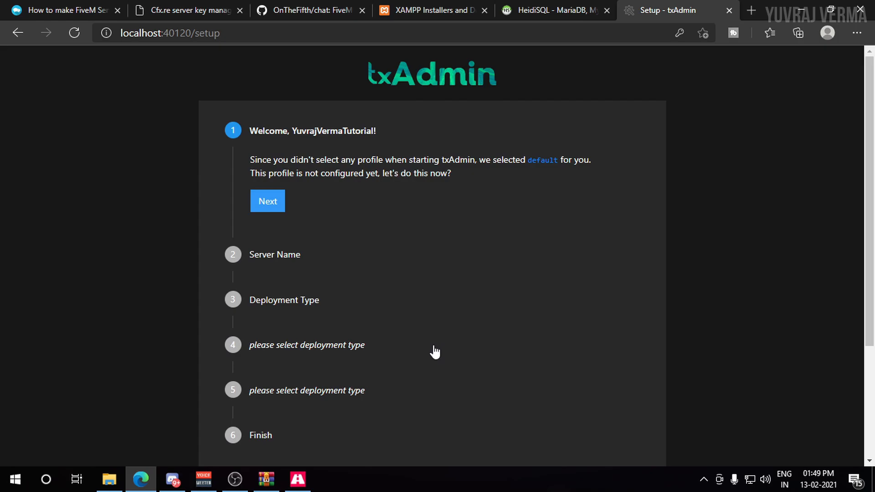
- Start configuring the default profile and name the server Esx Server
scroll(360, 273, "down", 3)
scroll(319, 237, "up", 3)
left_click(279, 203)
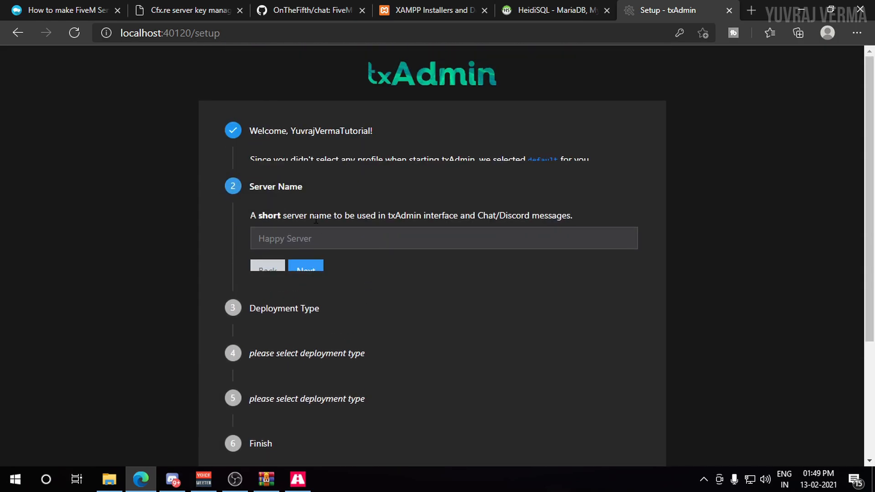
type("E")
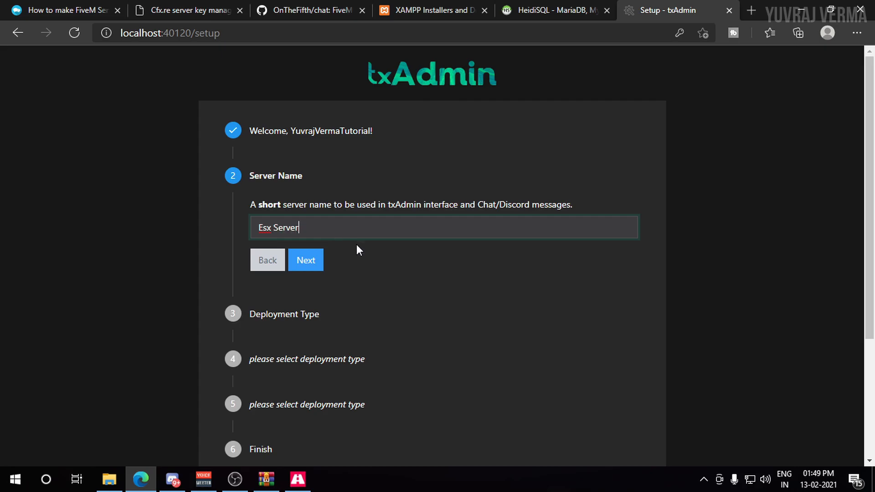
type("sx Server")
left_click(306, 260)
- Choose the Popular Template deployment type with the Plume ESX template
scroll(170, 241, "down", 1)
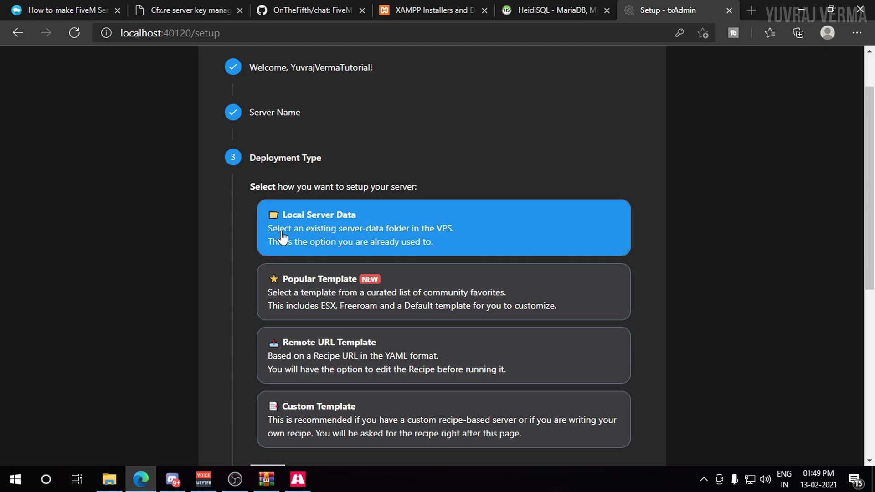
scroll(300, 234, "down", 1)
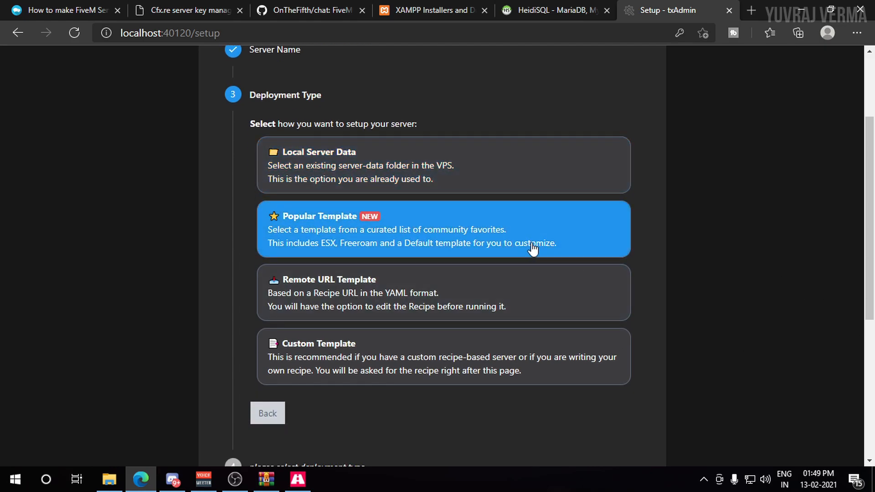
left_click(531, 246)
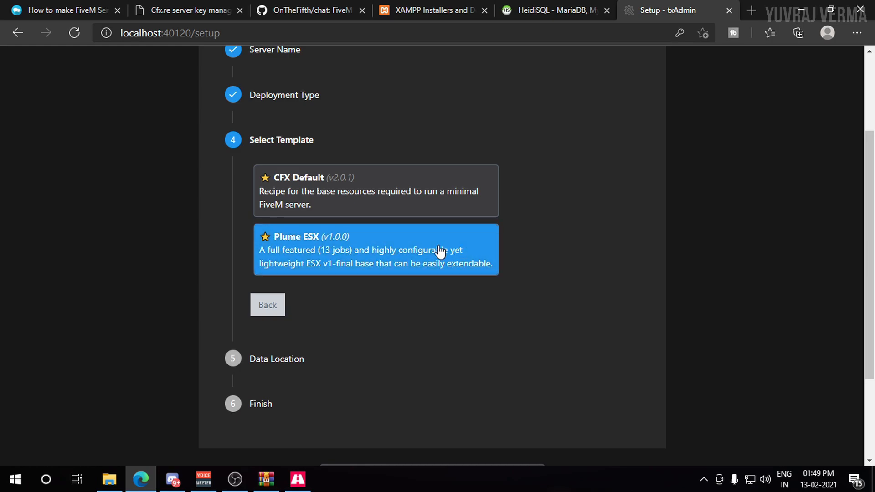
left_click(308, 263)
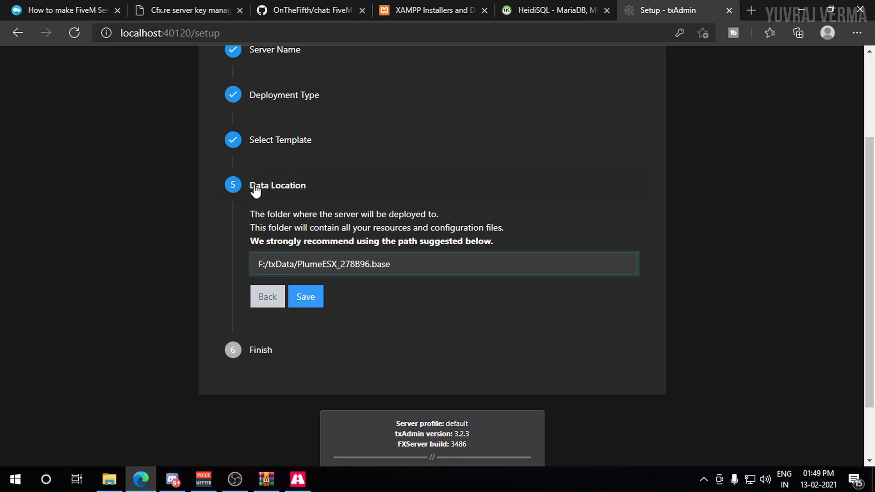
- Save the suggested data location F:/txData/PlumeESX_278B96.base and go to the Recipe Deployer
left_click_drag(407, 265, 186, 266)
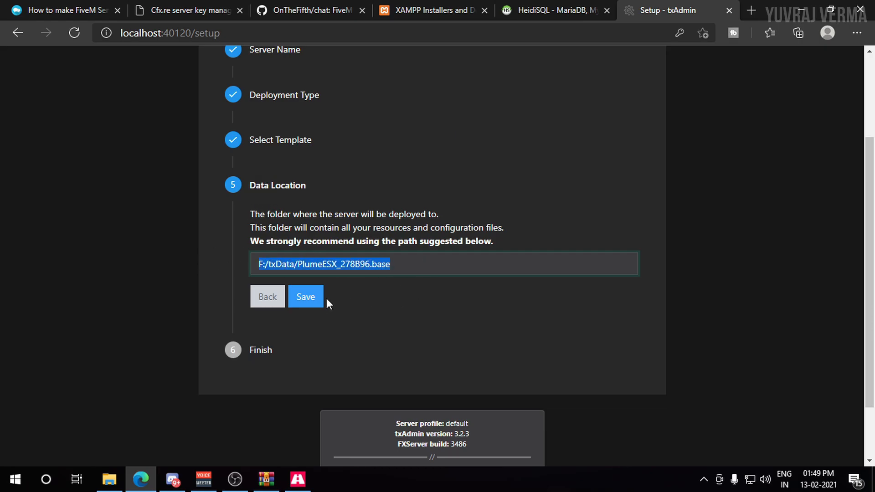
left_click(306, 297)
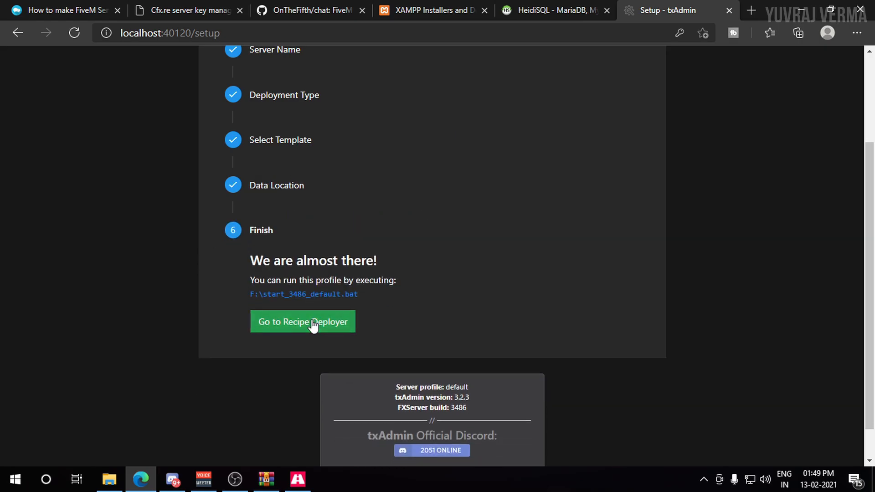
left_click(312, 322)
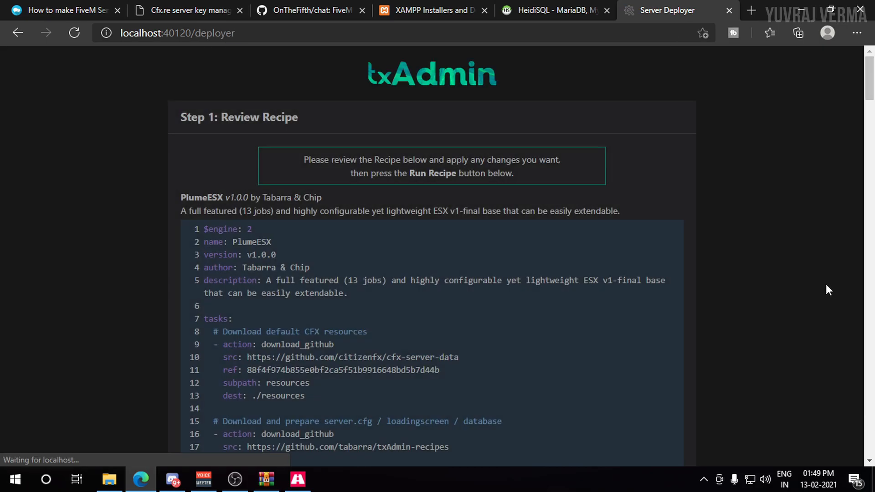
- Review the PlumeESX recipe through to its end and continue to the input parameters without editing it
scroll(800, 281, "down", 20)
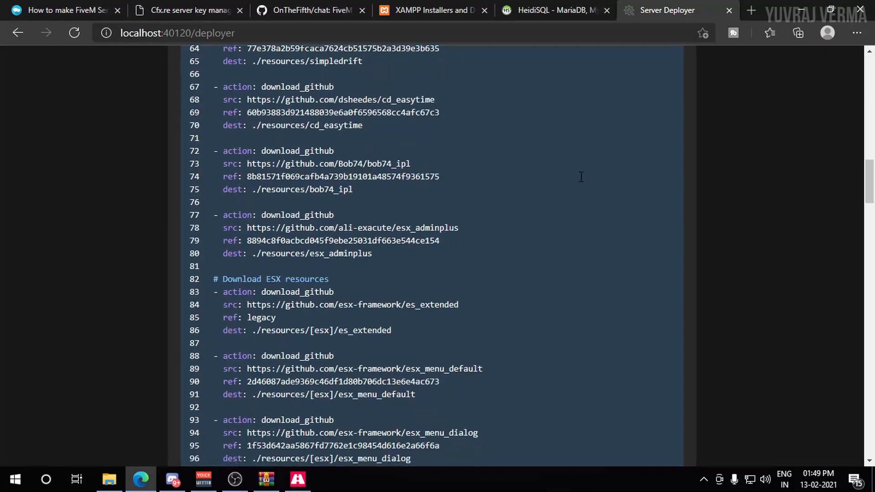
scroll(582, 181, "down", 20)
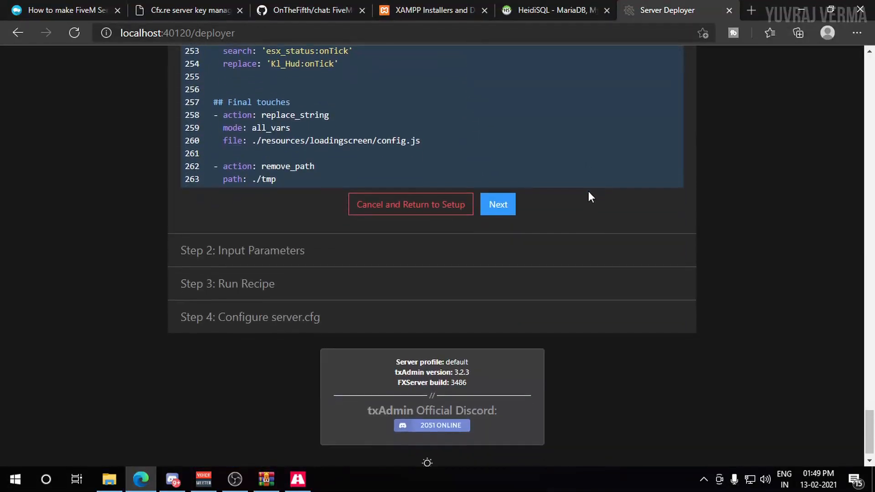
left_click(501, 192)
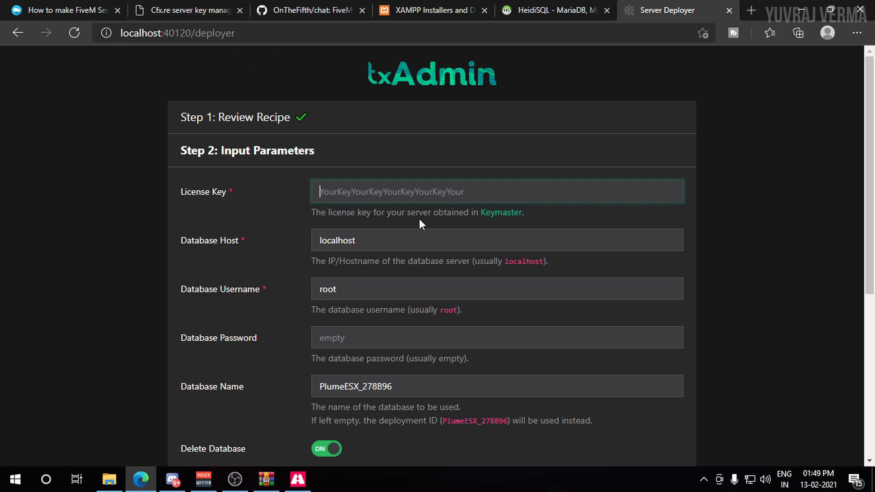
- Switch to Cfx.re Keymaster, deactivate the key labelled np, and open the registration form for a new server key
triple_click(186, 193)
left_click(67, 10)
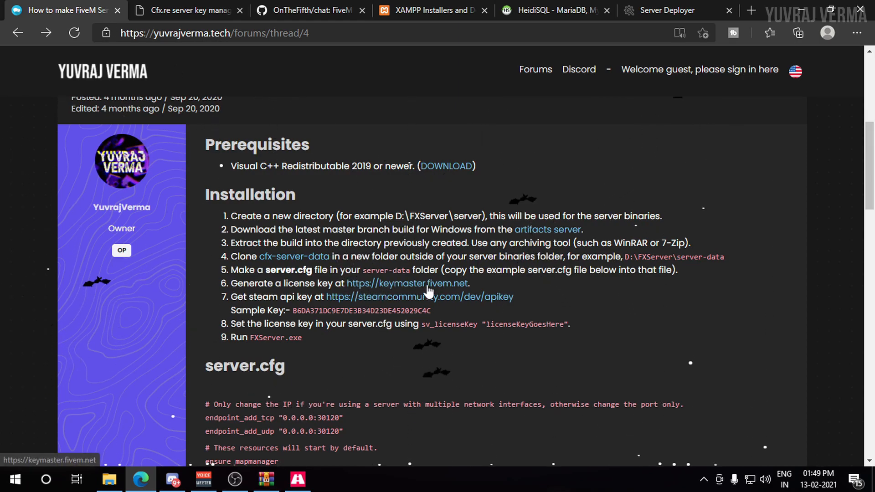
left_click(168, 6)
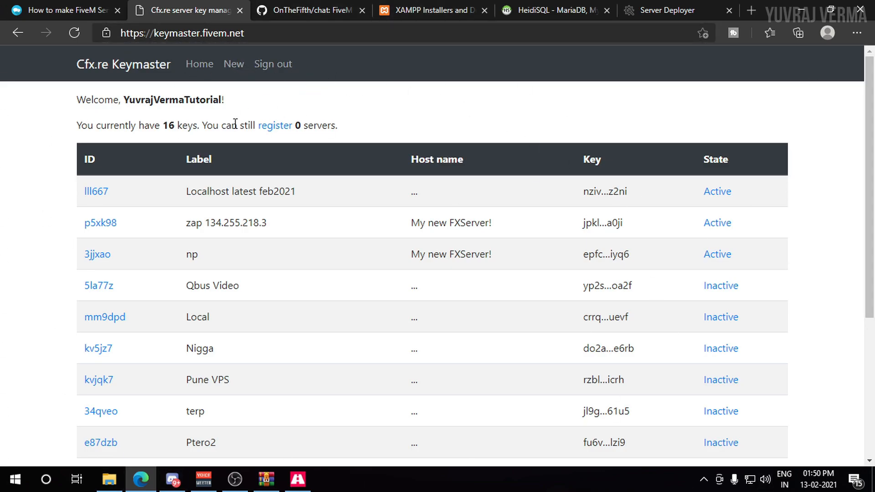
left_click(263, 128)
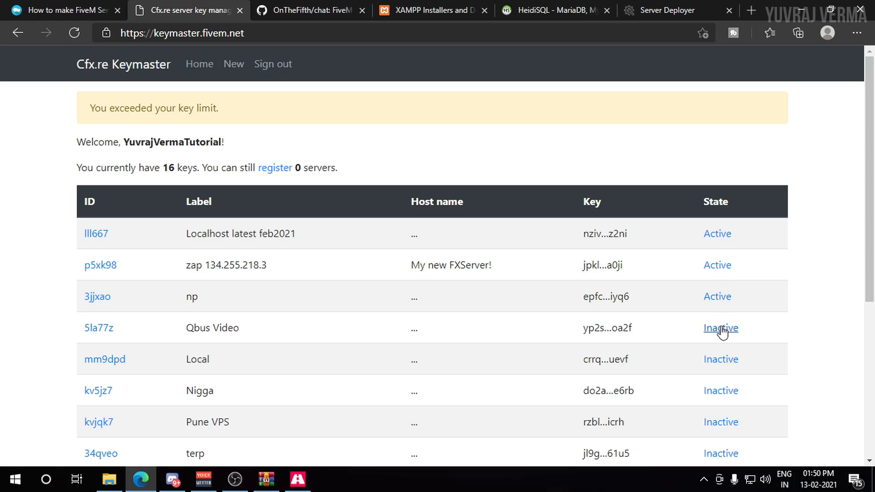
left_click(718, 299)
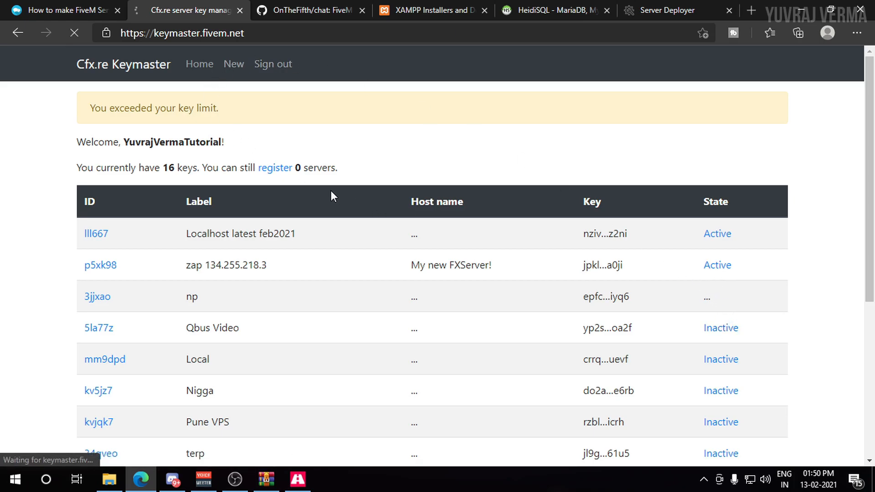
left_click(274, 175)
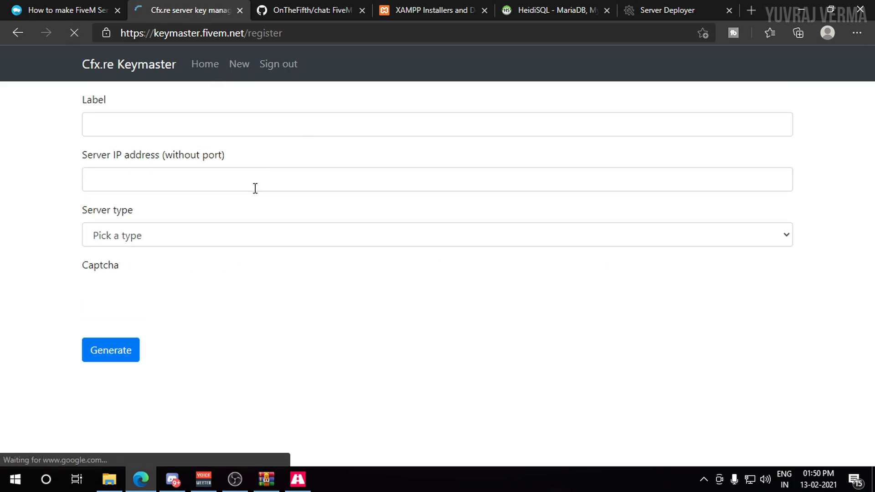
- Search Google for "whats my ip" in a new browser tab and copy the public IP address
left_click(120, 183)
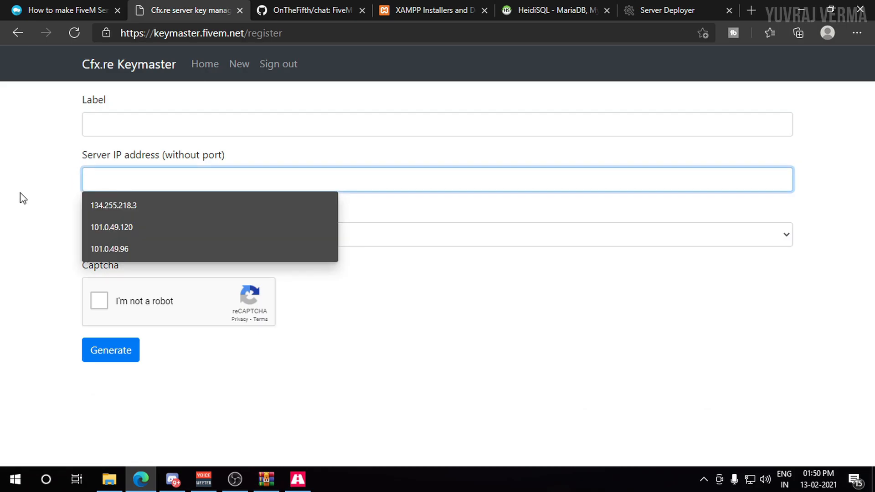
left_click(58, 175)
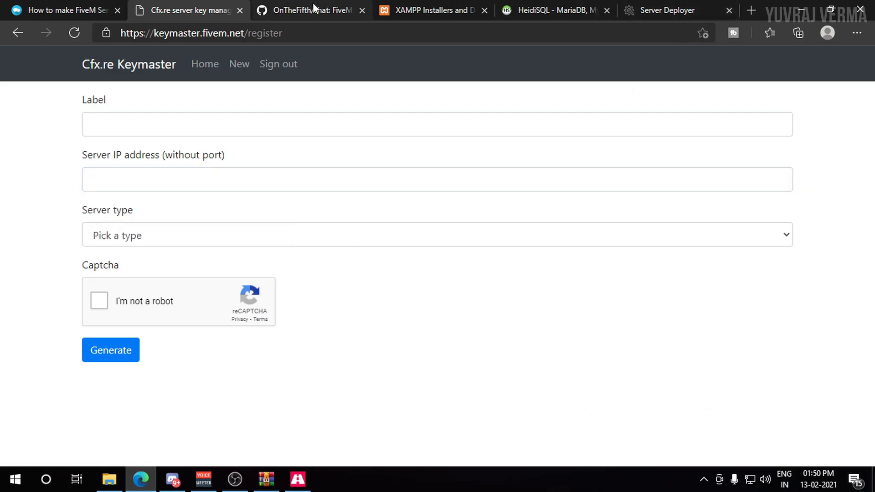
left_click(749, 9)
type("whtas")
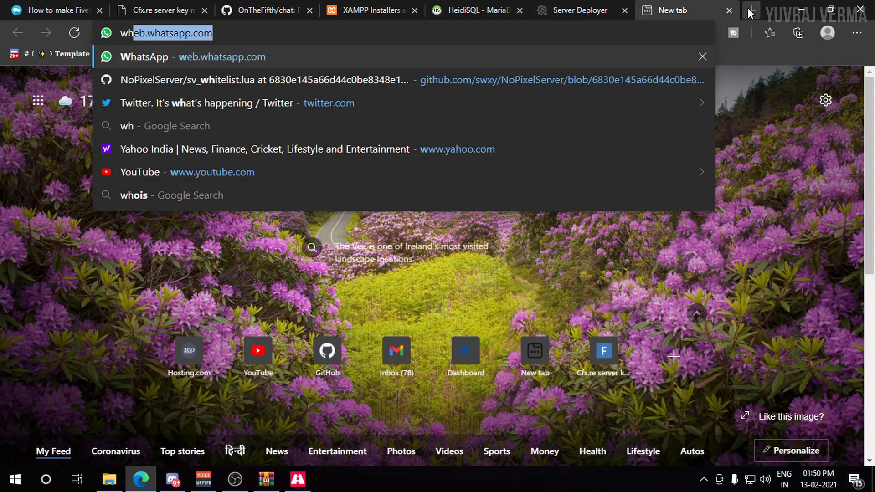
key("BackSpace")
key("BackSpace")
key("BackSpace")
type("ats my ip")
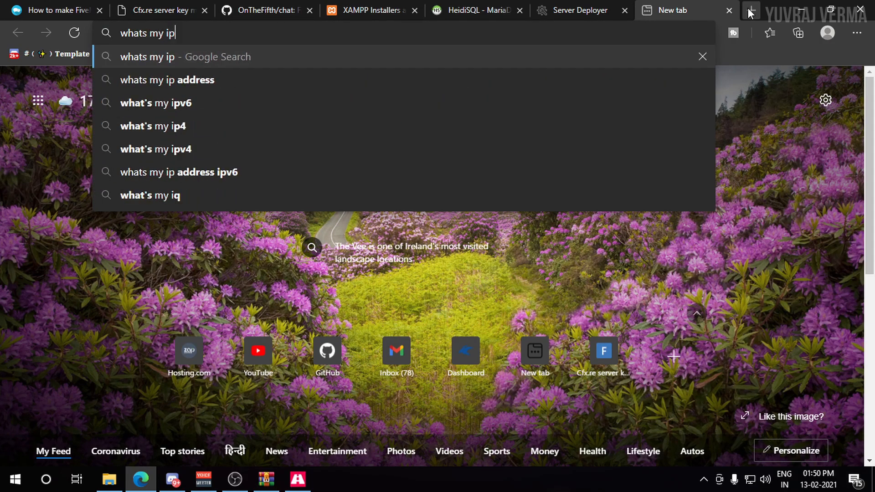
key("Return")
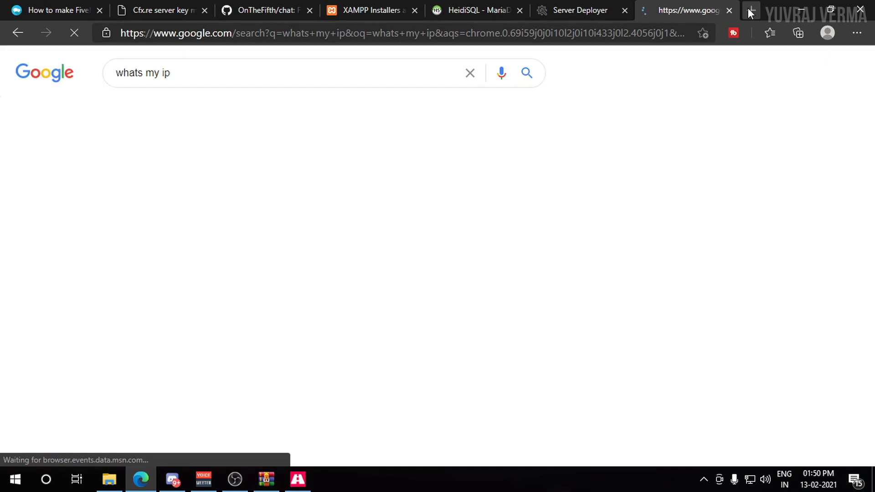
double_click(181, 216)
key("ctrl+c")
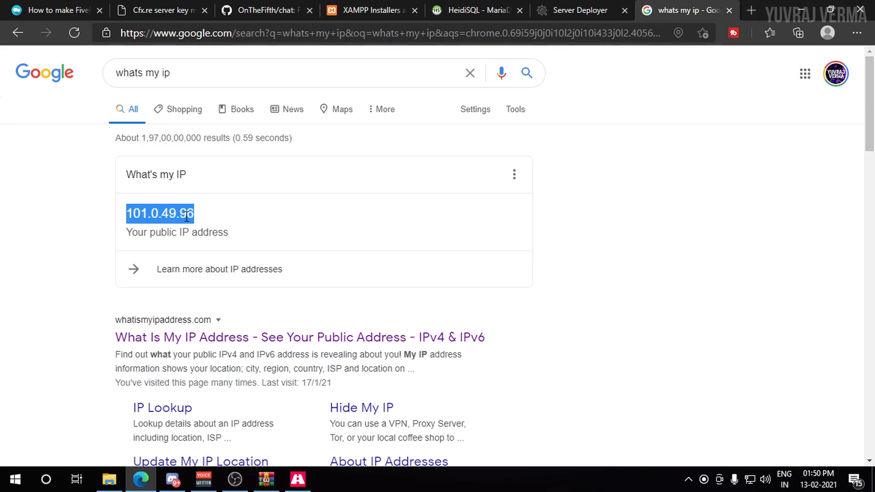
- Paste the public IP address into the Keymaster form's Server IP address field
left_click(174, 4)
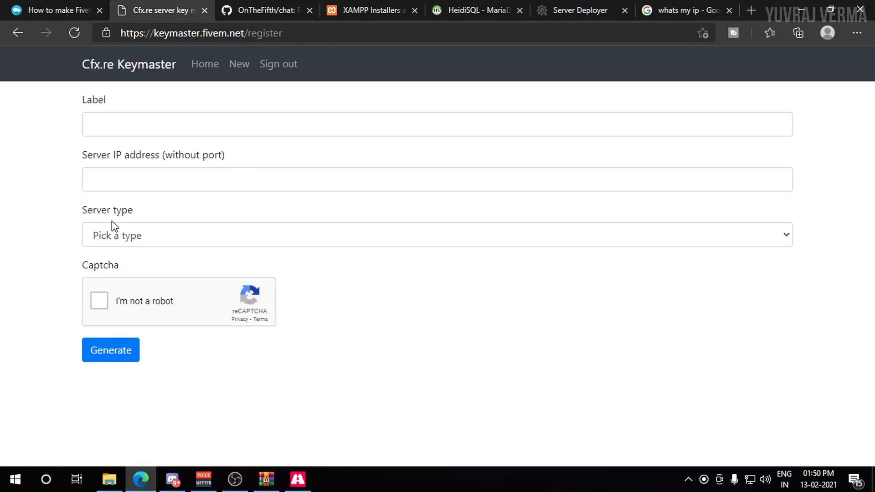
left_click(127, 189)
key("ctrl+v")
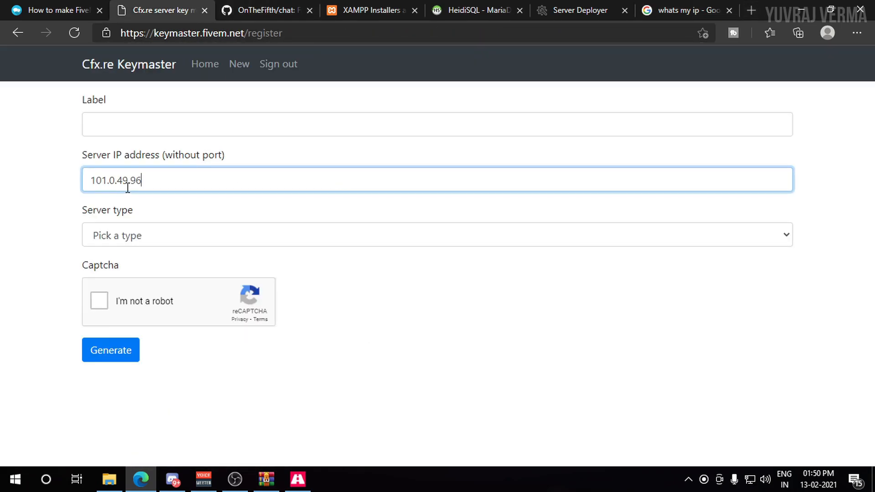
left_click(119, 117)
left_click(6, 127)
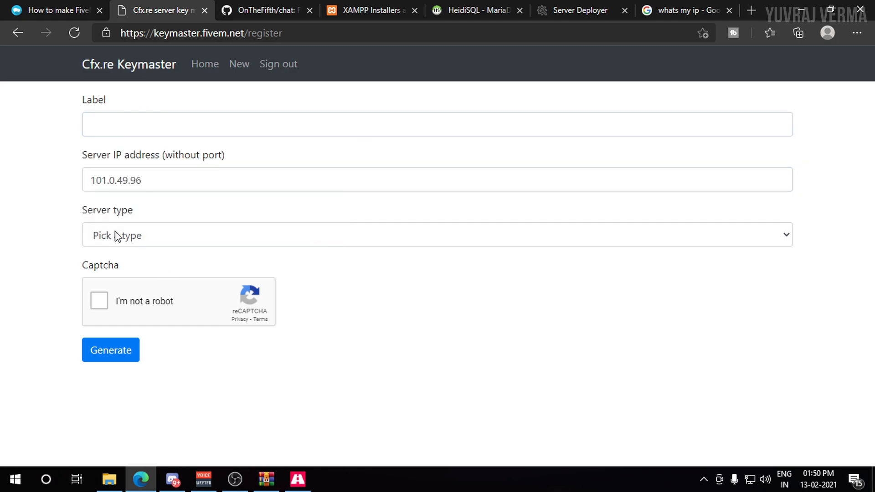
left_click(118, 236)
left_click(152, 272)
left_click(133, 291)
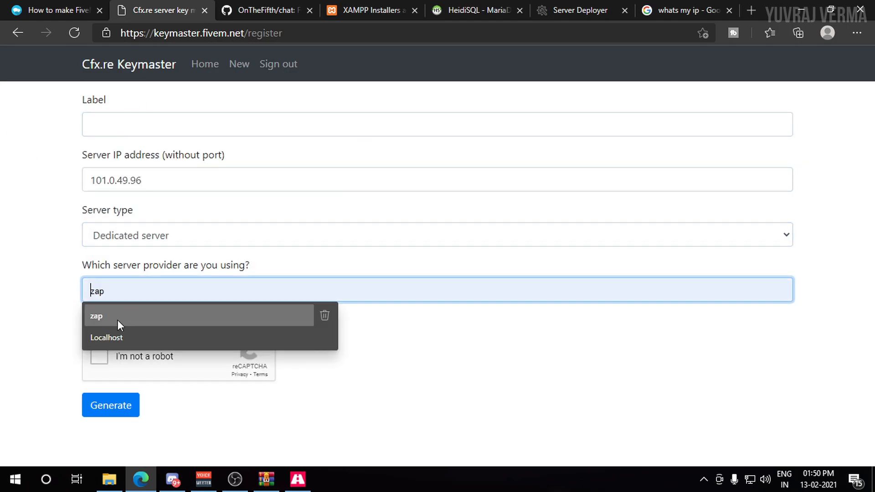
left_click(108, 339)
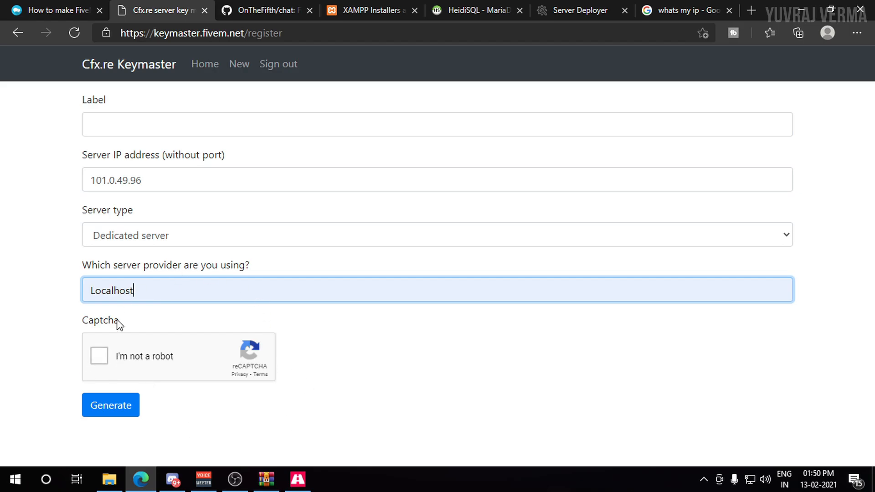
left_click(16, 33)
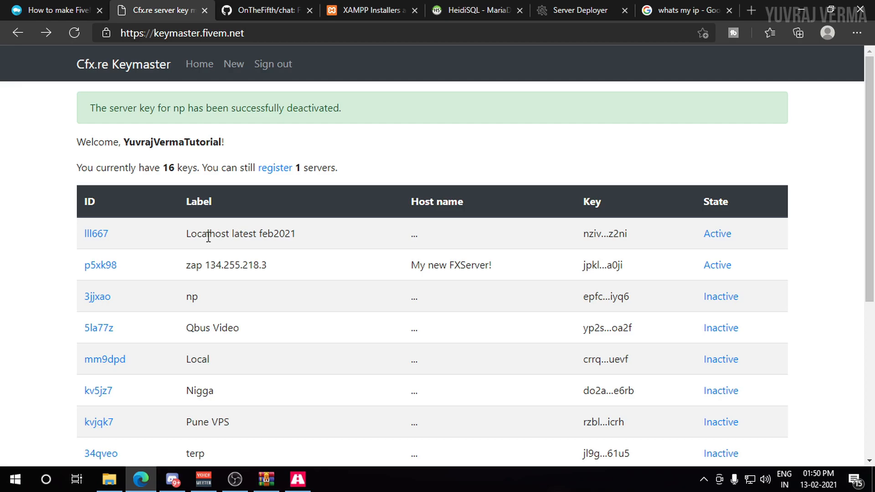
- Open the existing server key labelled Localhost latest feb2021 and copy its licence key from the details
left_click(94, 235)
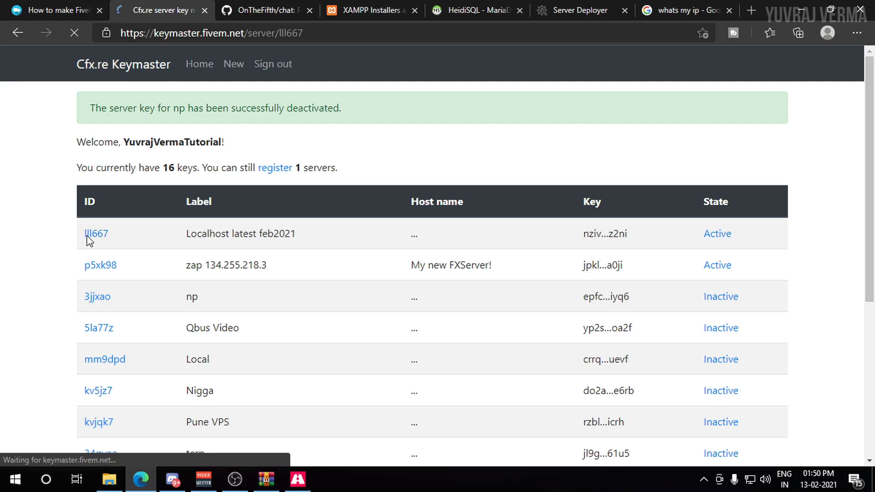
scroll(90, 241, "down", 1)
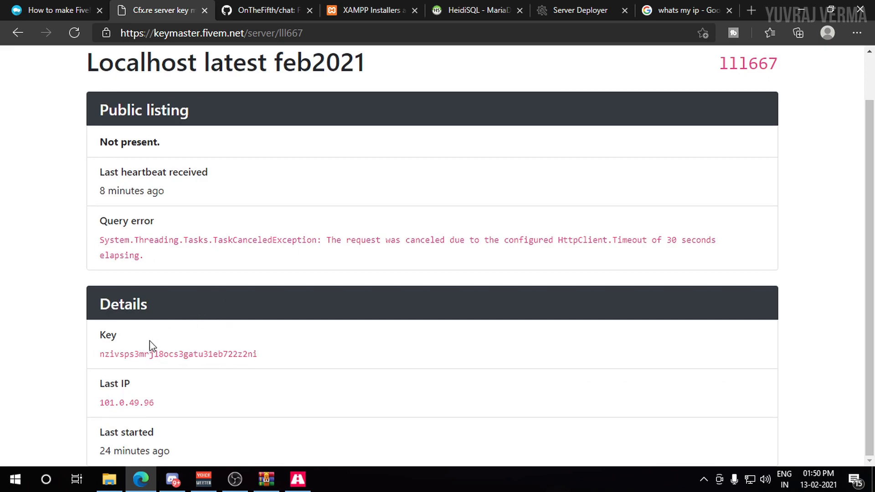
double_click(116, 353)
key("ctrl+c")
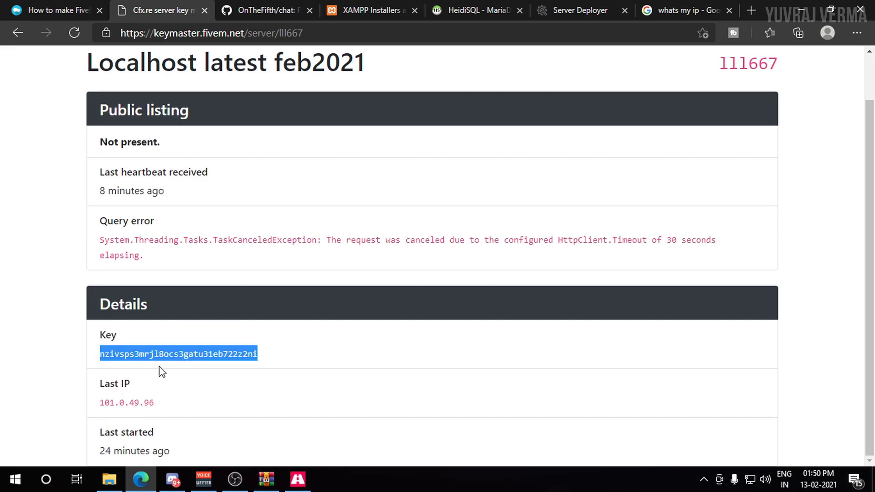
- Paste the licence key into txAdmin's License Key parameter and run the recipe with the default database settings
left_click(587, 9)
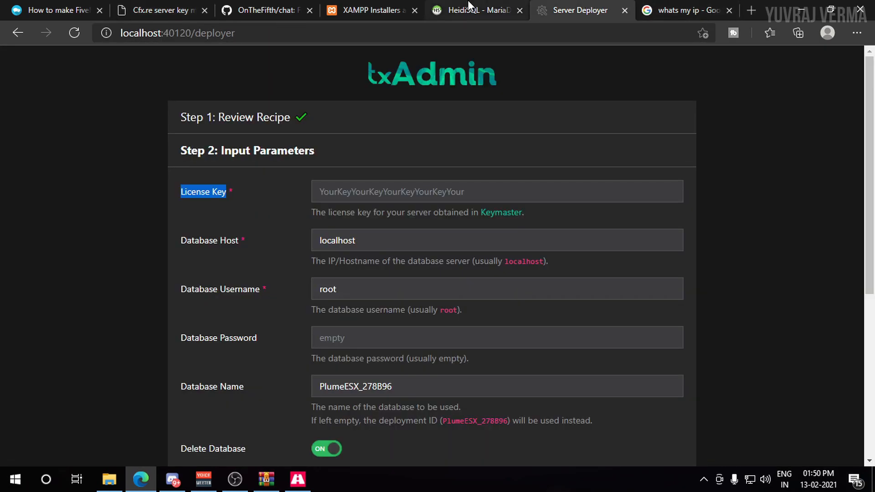
left_click(418, 183)
key("ctrl+v")
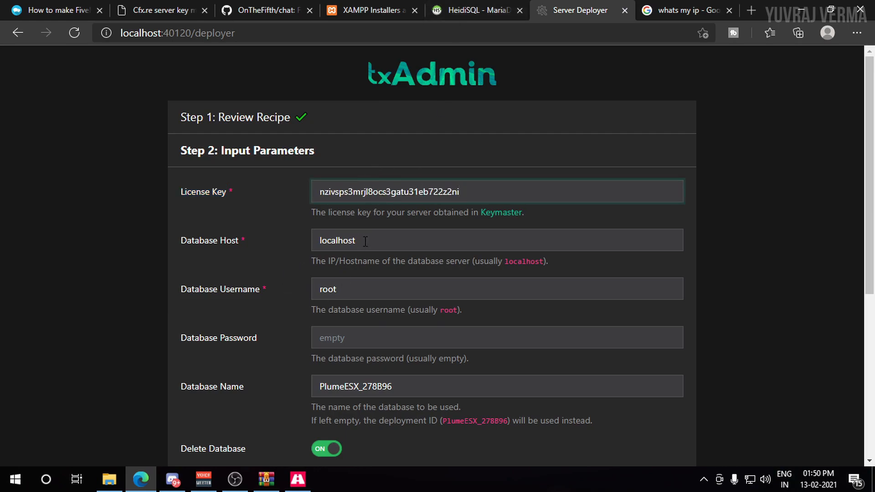
scroll(512, 285, "down", 1)
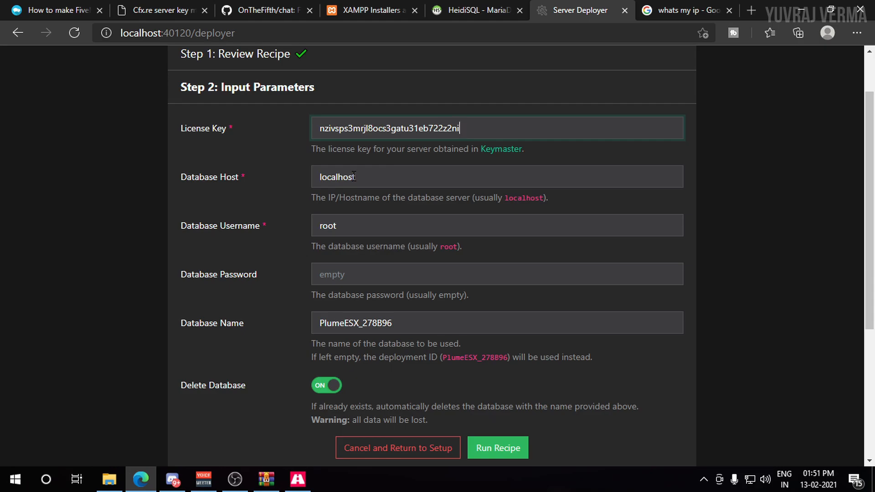
left_click(510, 448)
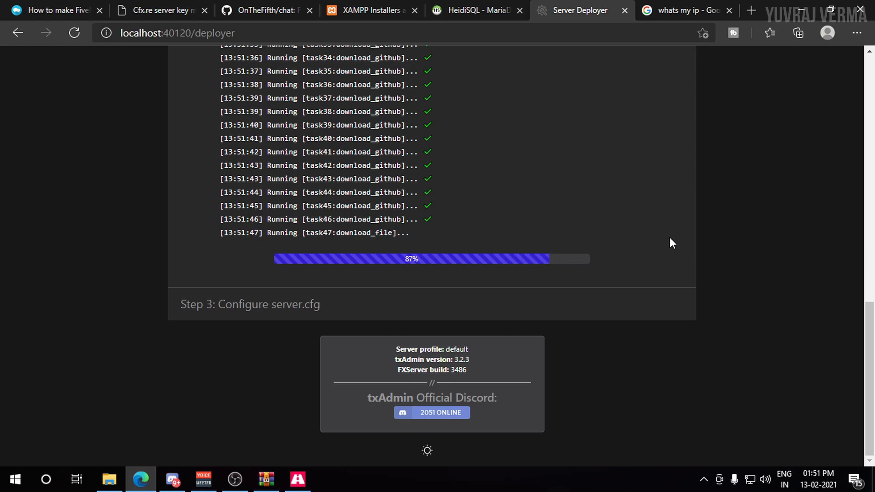
- Switch to File Explorer, inspect the resources folder inside PlumeESX_278B96.base, and close that window
key("alt+Tab")
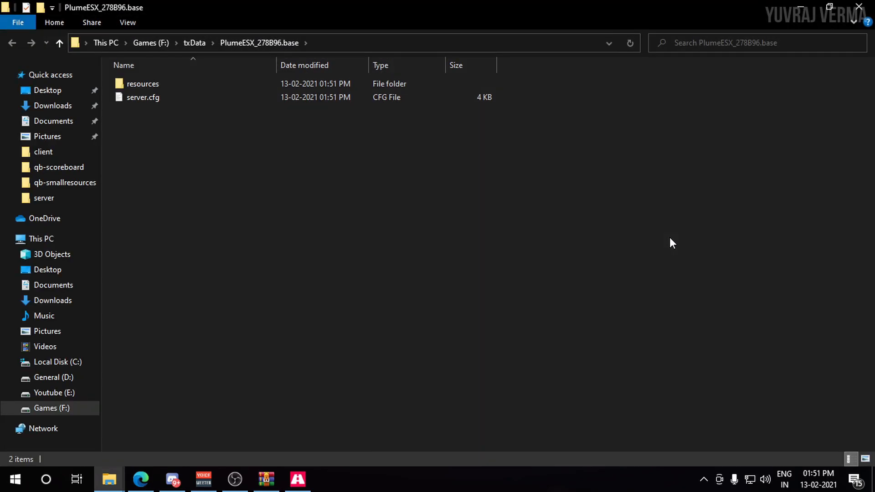
double_click(147, 82)
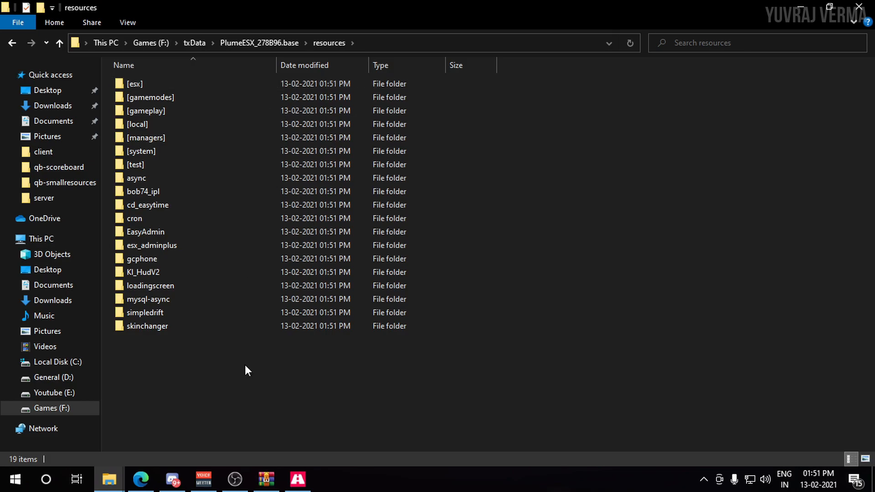
left_click(269, 44)
left_click(856, 9)
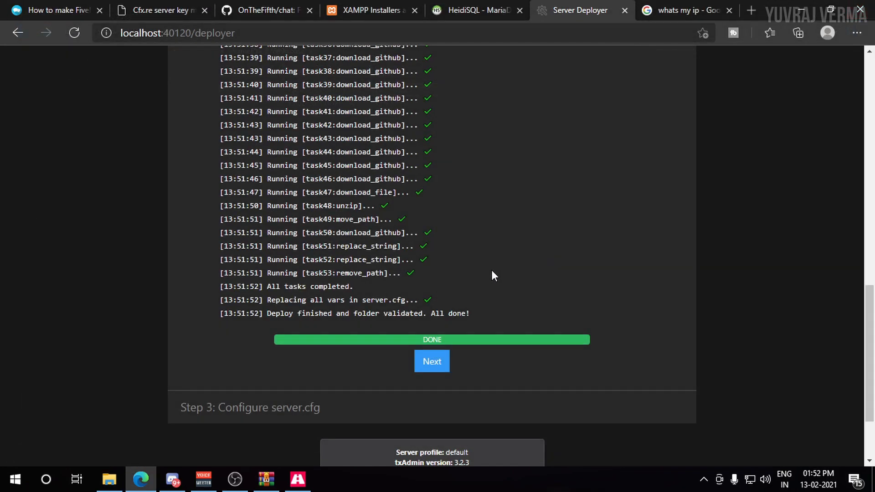
- Continue the deployment to the server.cfg configuration and review its resource list and editable settings
left_click(419, 364)
scroll(422, 369, "down", 10)
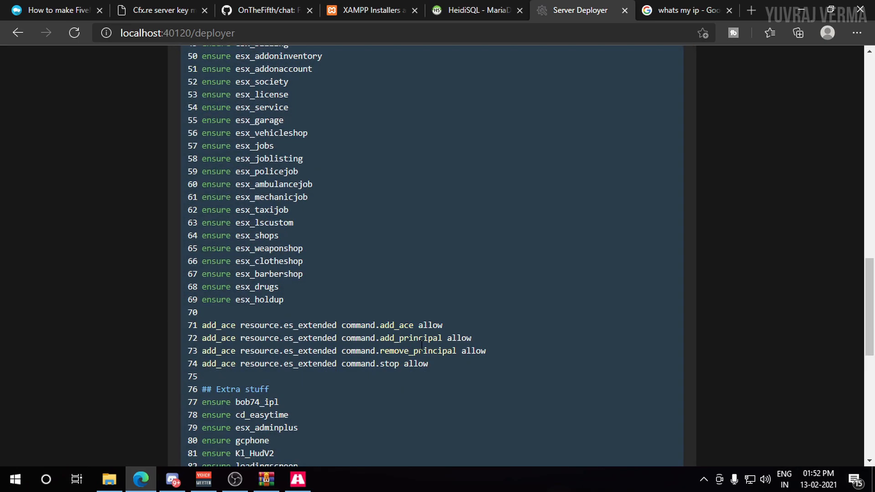
scroll(423, 331, "down", 5)
scroll(423, 332, "up", 15)
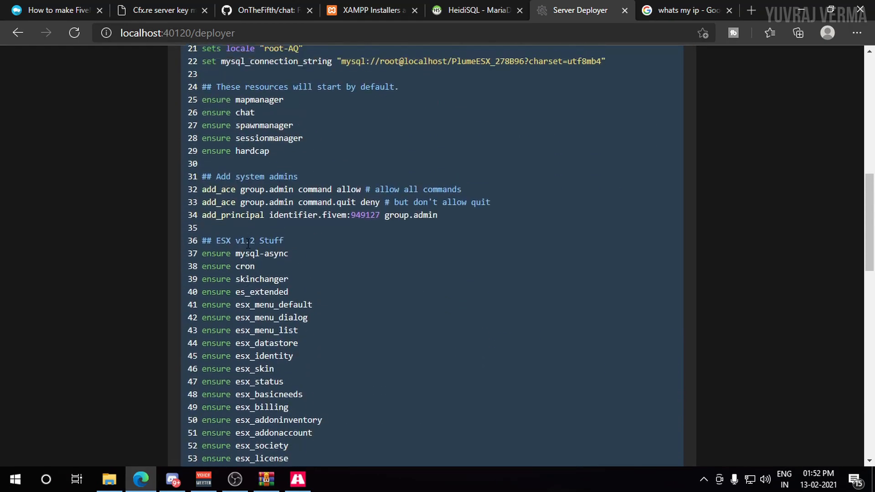
scroll(247, 242, "down", 8)
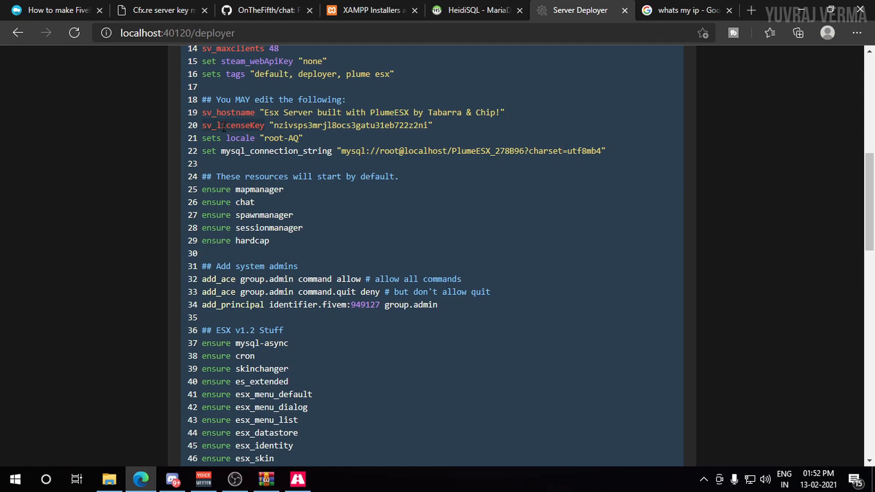
scroll(223, 127, "up", 4)
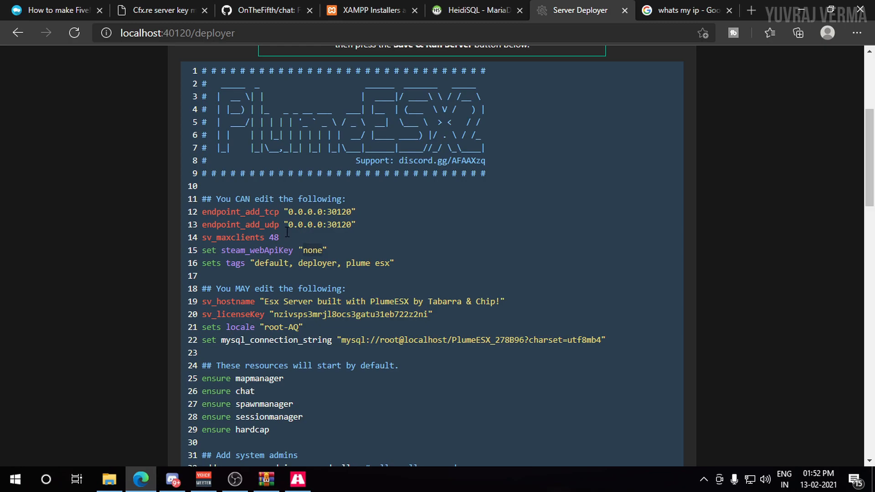
- Replace the steam_webApiKey value in server.cfg with the sample Steam API key from the forum tutorial page
left_click(69, 10)
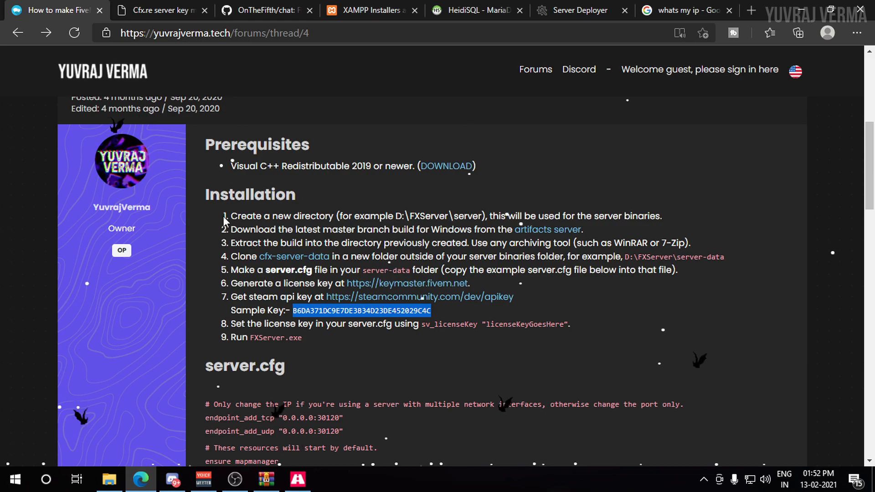
left_click(585, 6)
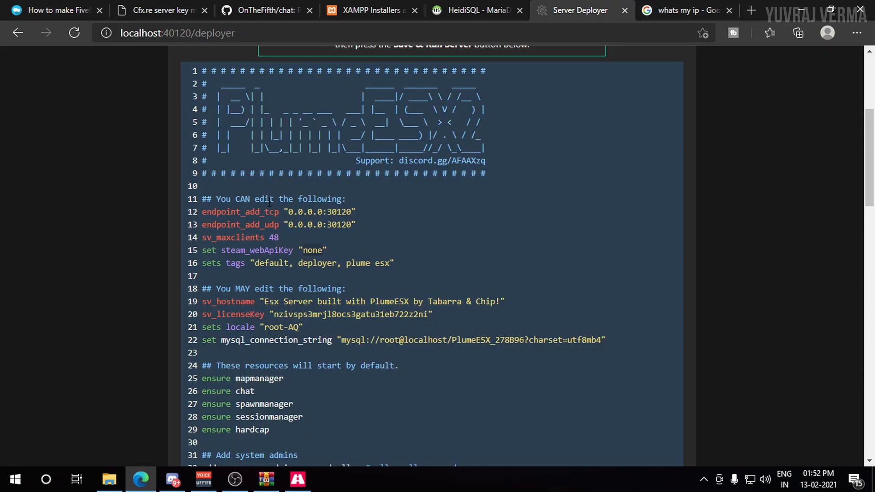
scroll(337, 263, "down", 3)
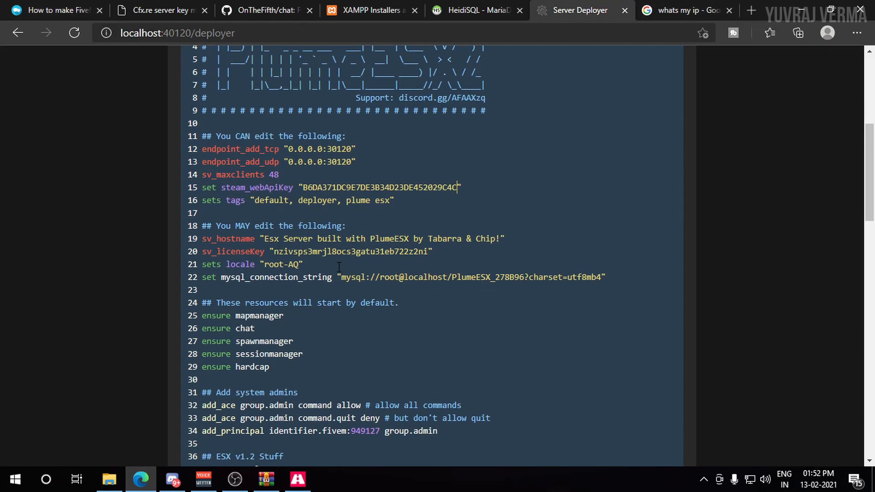
- Switch to File Explorer and open server.cfg from the QBVIDEO\Qbus\cfx-data folder on the Youtube (E:) drive
scroll(339, 266, "down", 3)
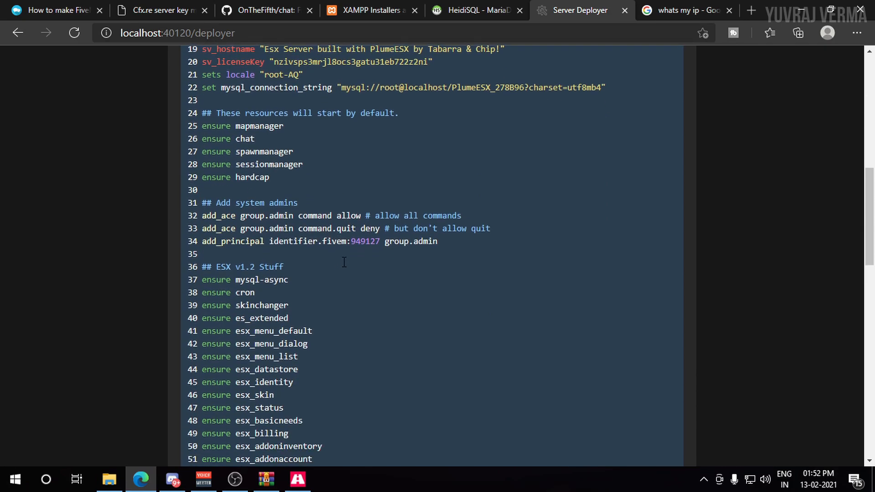
mouse_move(108, 486)
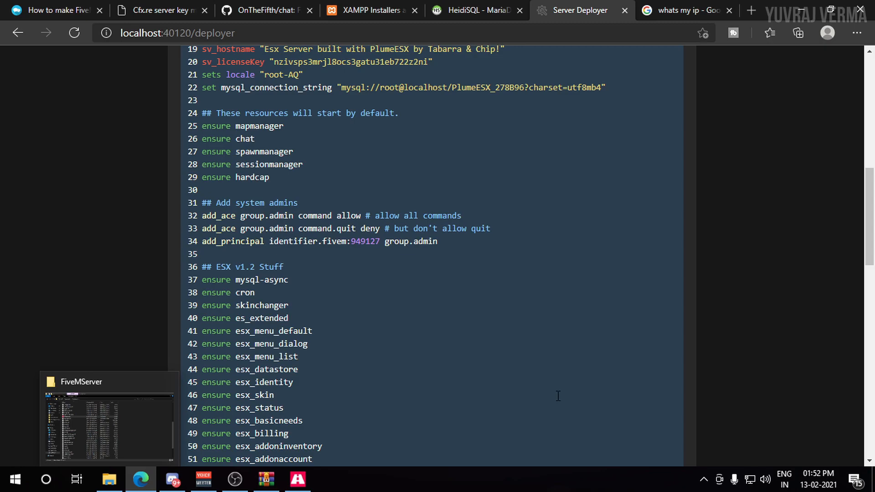
scroll(564, 393, "down", 15)
scroll(334, 374, "up", 16)
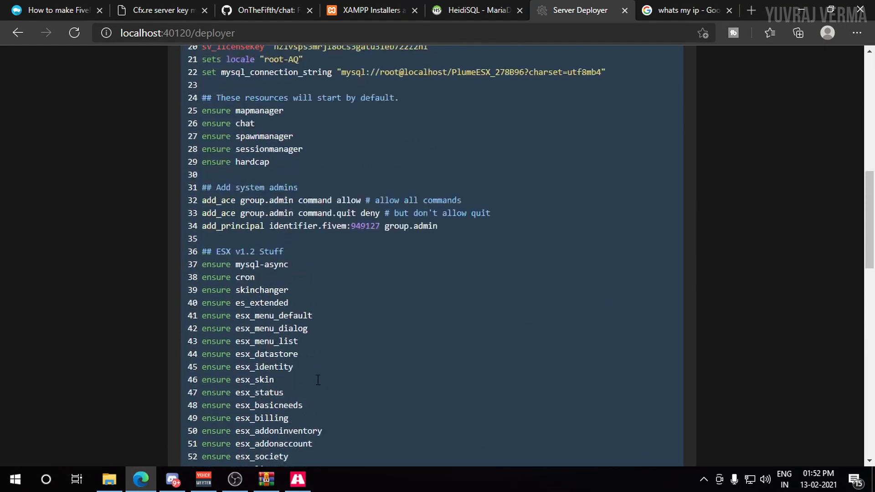
left_click(119, 473)
scroll(274, 165, "up", 7)
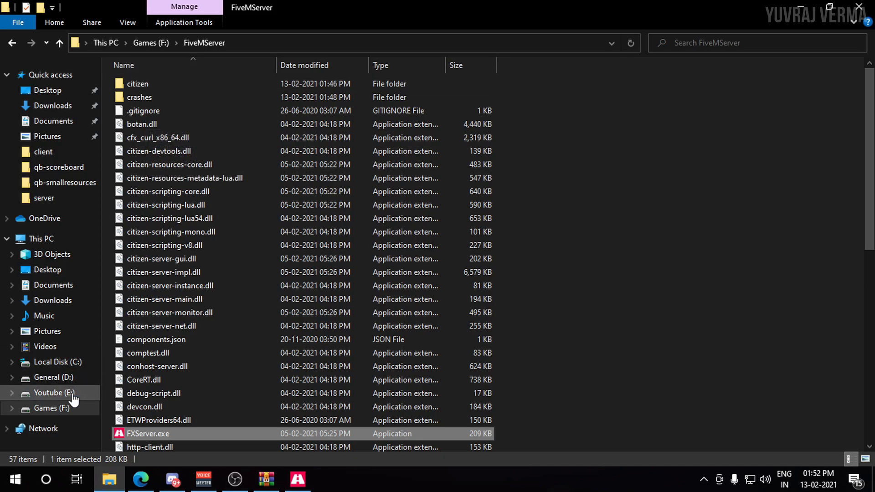
left_click(53, 392)
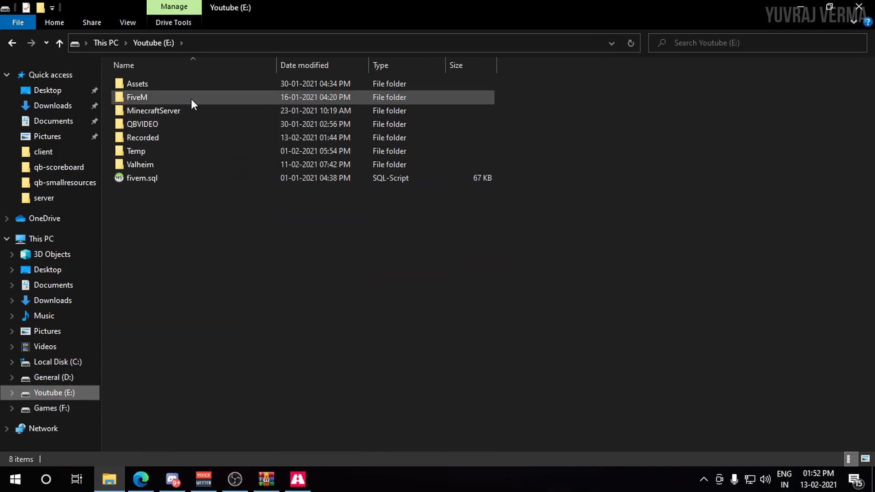
double_click(166, 121)
double_click(171, 87)
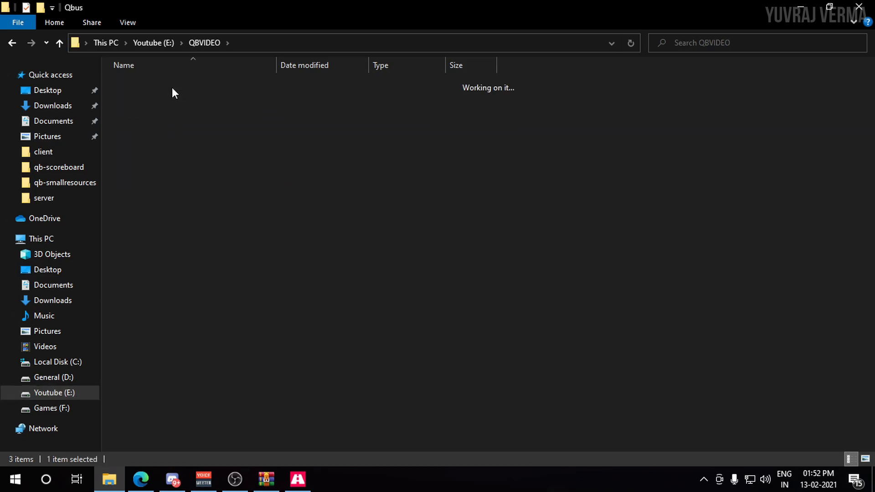
double_click(184, 82)
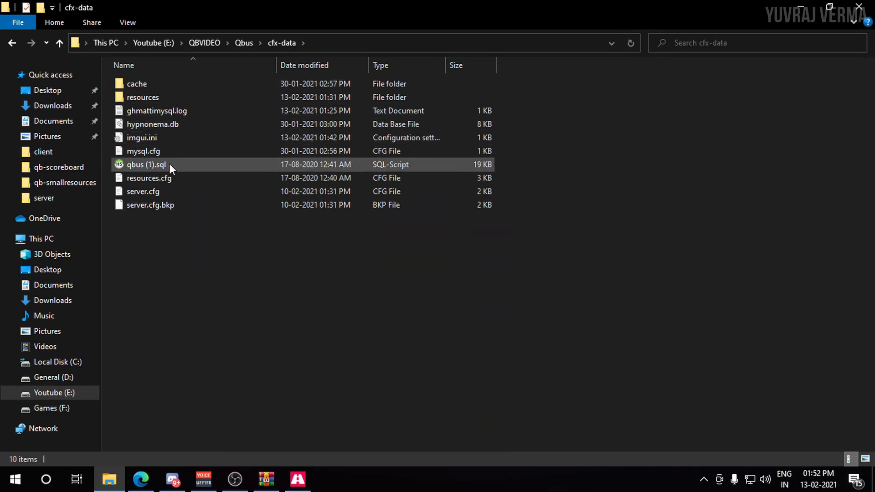
left_click(157, 192)
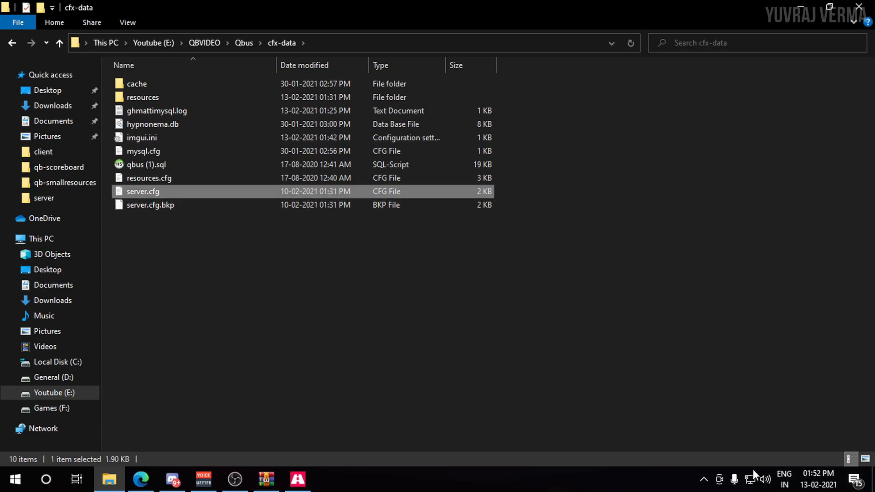
key("Return")
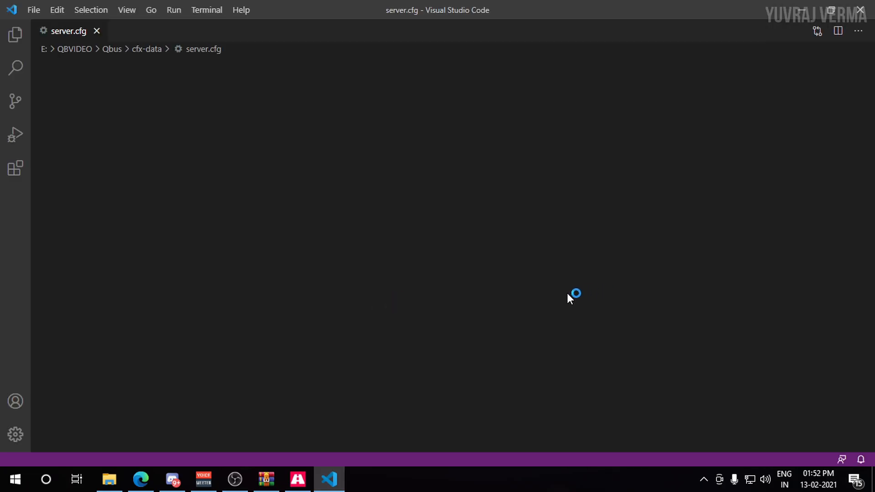
- Copy the admin's Steam identifier from the old server.cfg and replace the fivem identifier in txAdmin's add_principal line with it
scroll(408, 292, "down", 7)
scroll(393, 301, "up", 4)
left_click_drag(870, 171, 872, 331)
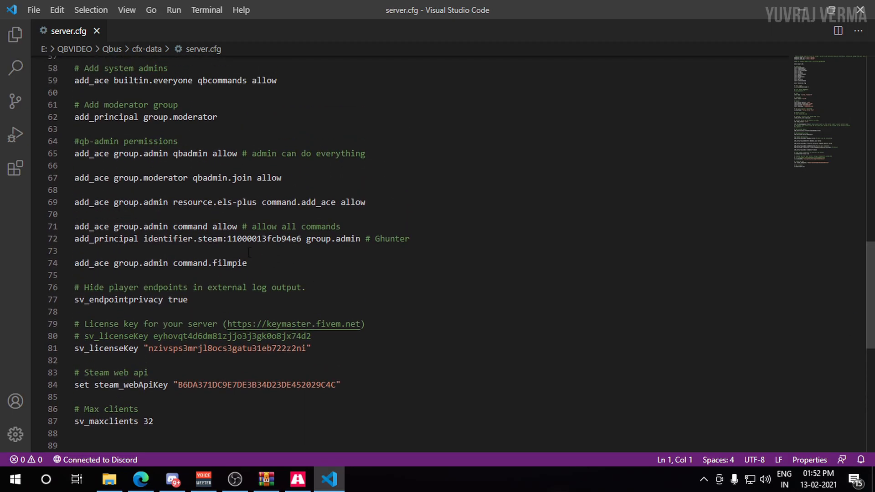
left_click_drag(268, 238, 214, 237)
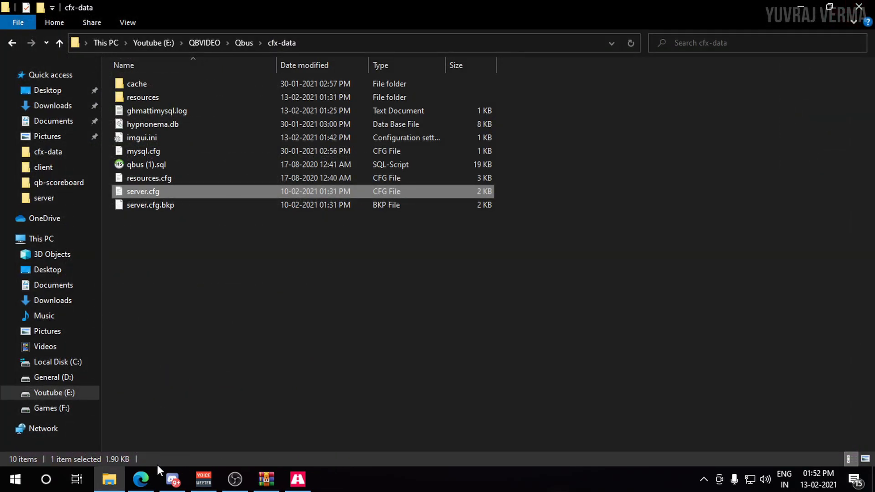
left_click(141, 478)
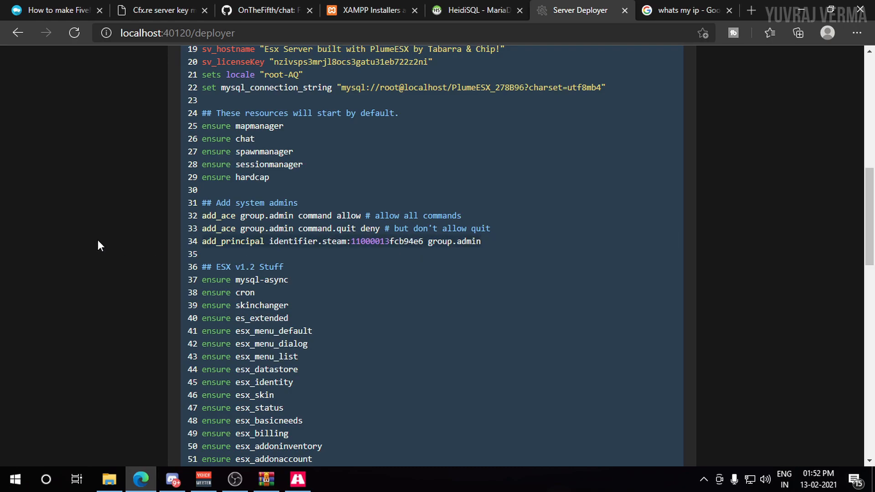
left_click(363, 248)
- Check the rest of server.cfg, then save it and run the server
scroll(363, 248, "down", 10)
scroll(363, 248, "down", 7)
scroll(363, 248, "up", 4)
scroll(363, 248, "down", 6)
left_click(503, 301)
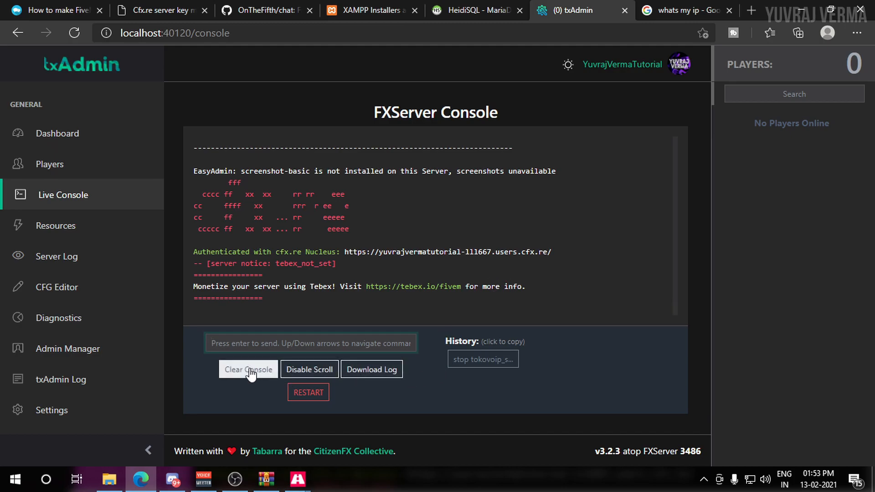
- Stop the running server from the txAdmin dashboard and confirm the stop
left_click(47, 139)
scroll(558, 283, "down", 5)
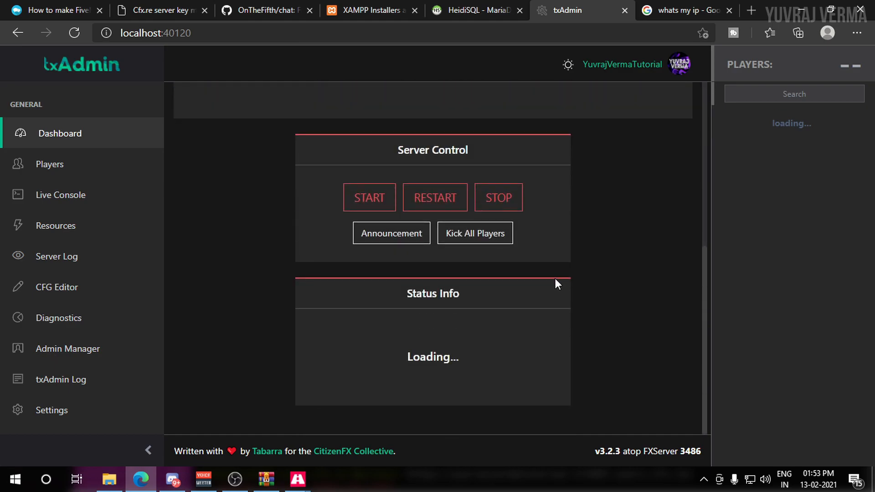
left_click(510, 203)
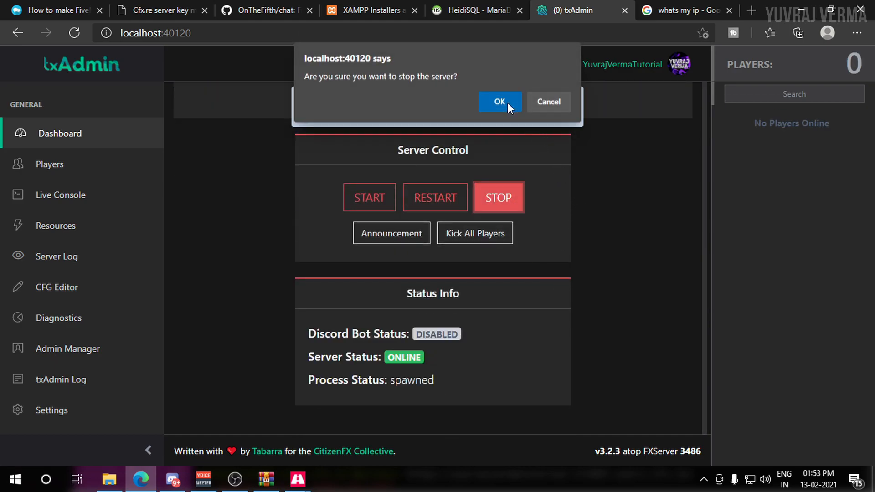
left_click(507, 103)
- Download the OnTheFifth/chat repository from GitHub as a ZIP and open the downloaded chat-master.zip
left_click(262, 10)
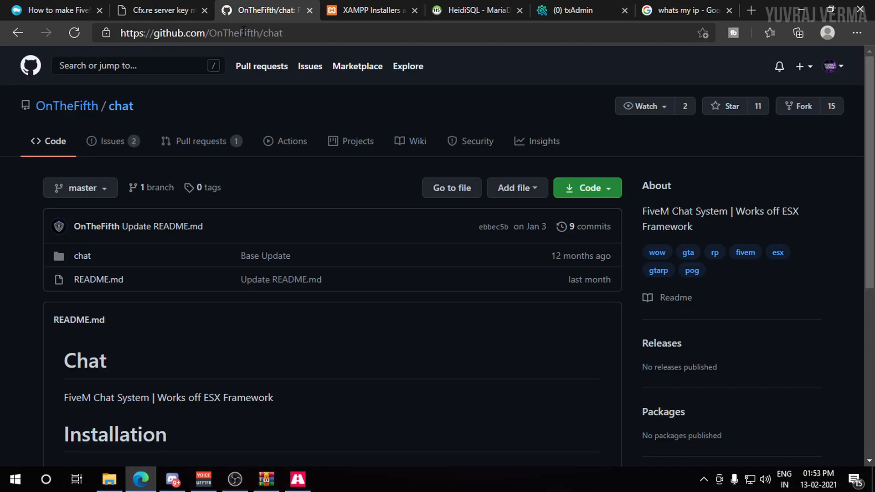
left_click(588, 188)
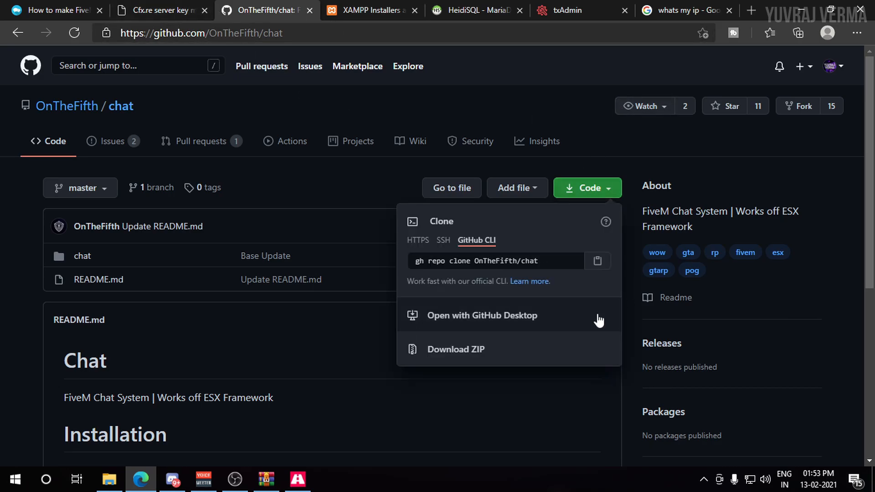
left_click(472, 347)
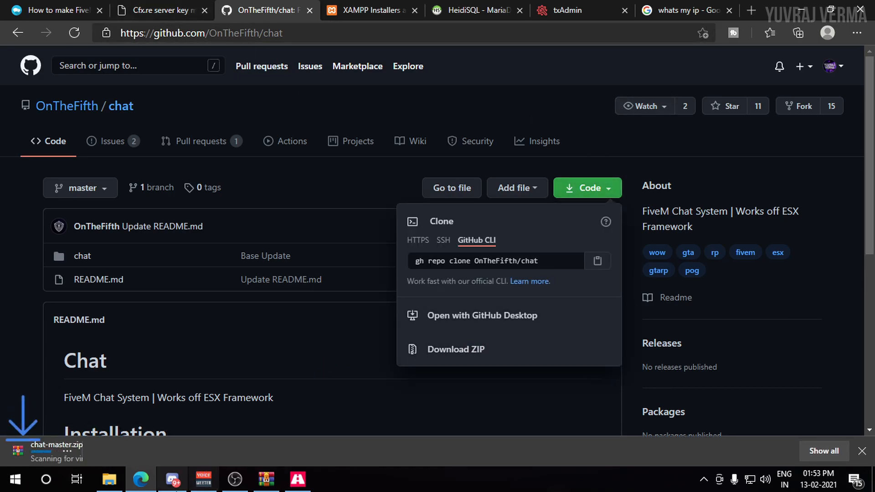
left_click(91, 455)
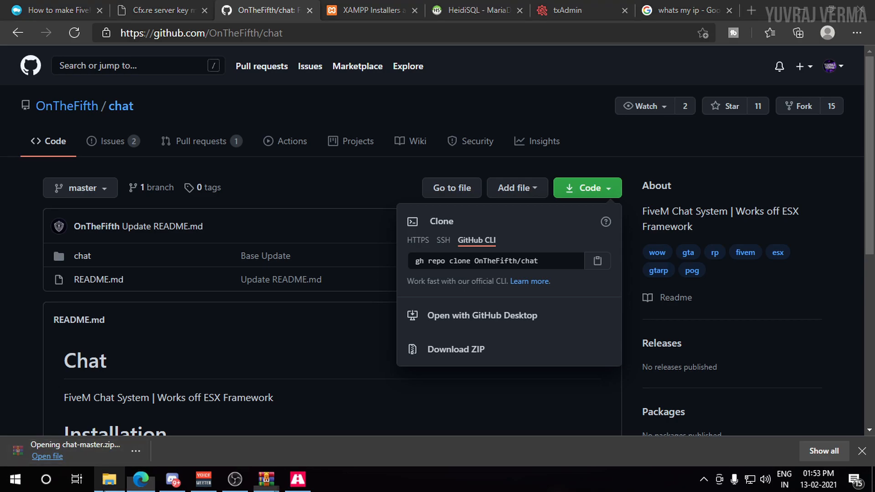
left_click(106, 482)
left_click(60, 396)
left_click(51, 408)
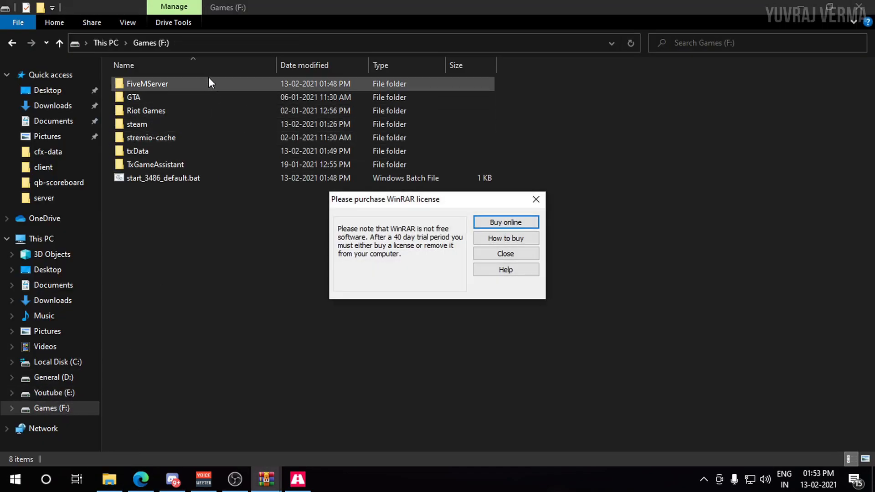
double_click(209, 82)
left_click(151, 43)
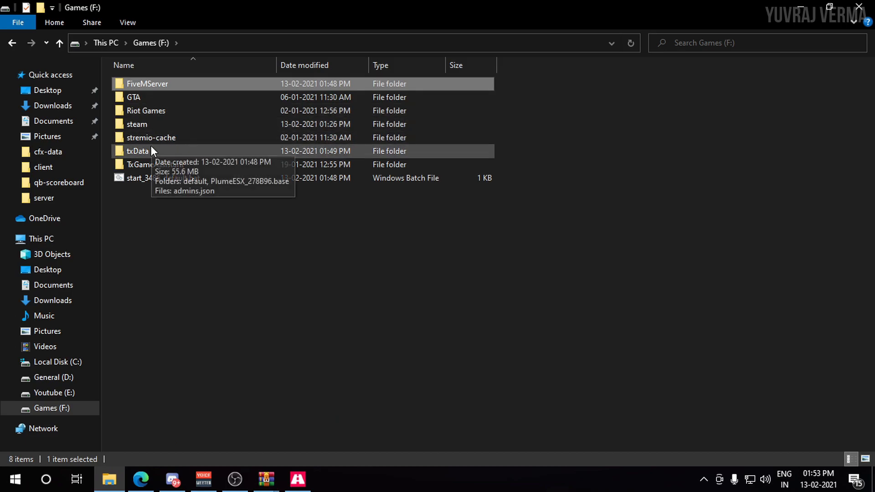
- Look through txAdmin's resources page and server.cfg for the location of the server data folder
left_click(139, 483)
left_click(655, 5)
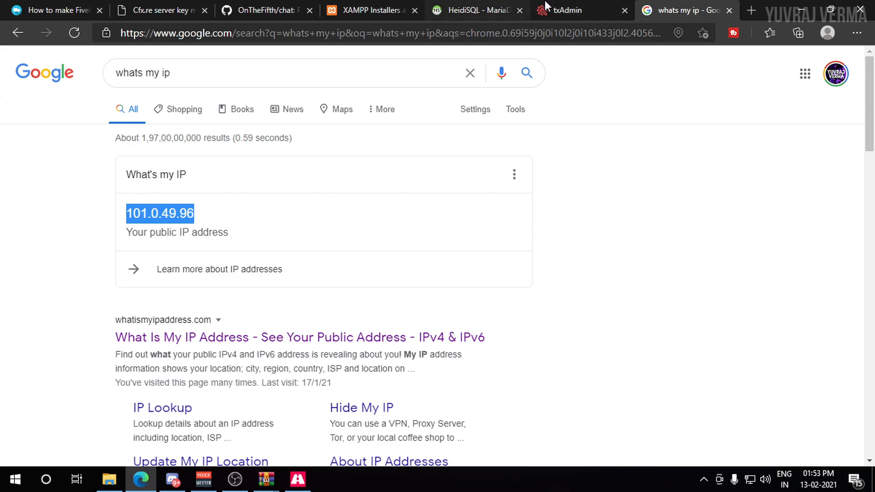
left_click(569, 10)
left_click(78, 225)
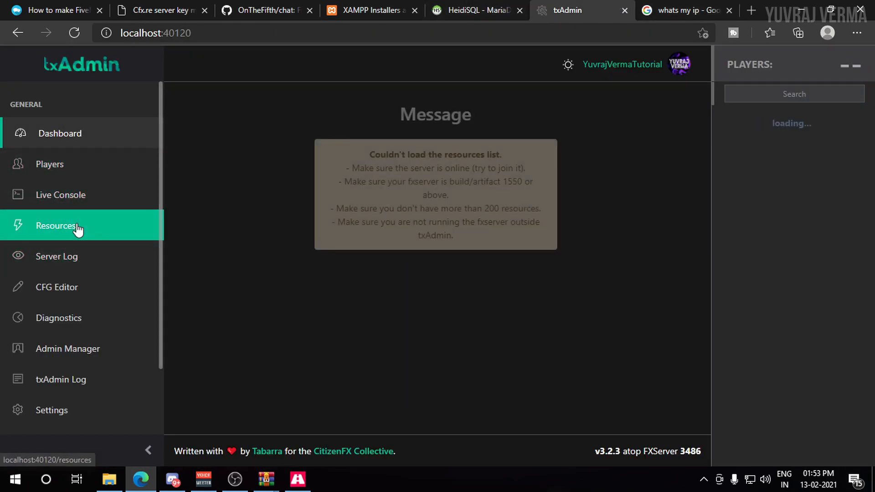
left_click(74, 291)
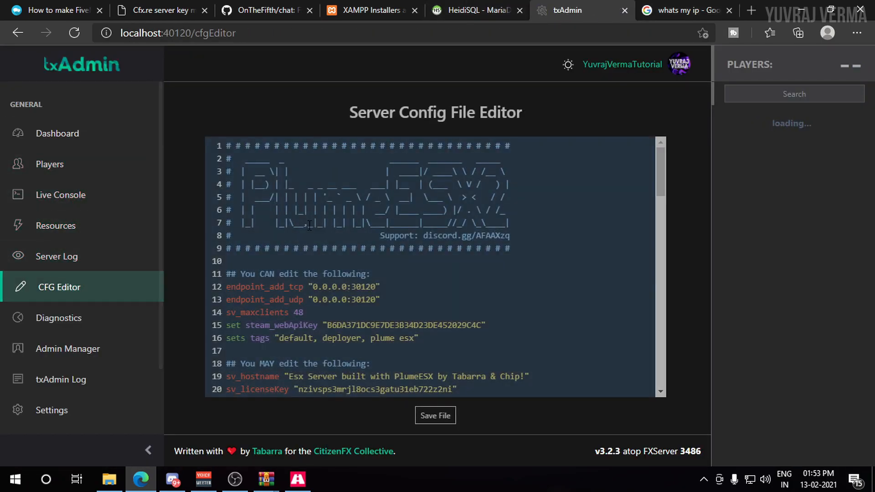
scroll(365, 247, "down", 10)
scroll(365, 248, "up", 7)
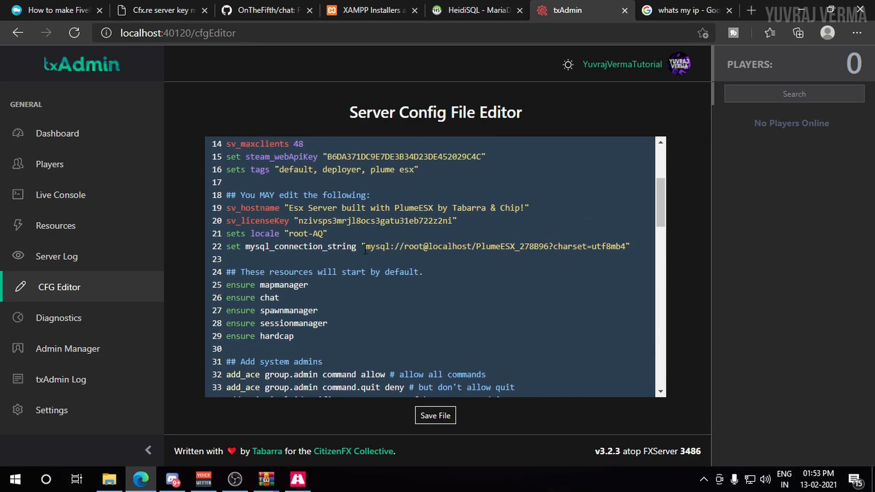
scroll(365, 248, "down", 7)
left_click(63, 379)
- Copy the Server Data Folder path F:/txData/PlumeESX_278B96.base/ from the FXServer settings and open its resources folder in File Explorer
left_click(51, 411)
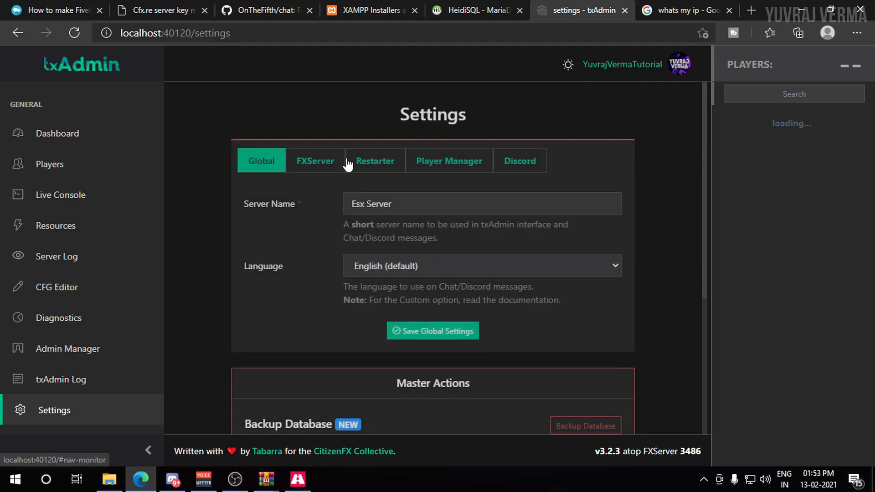
left_click(326, 164)
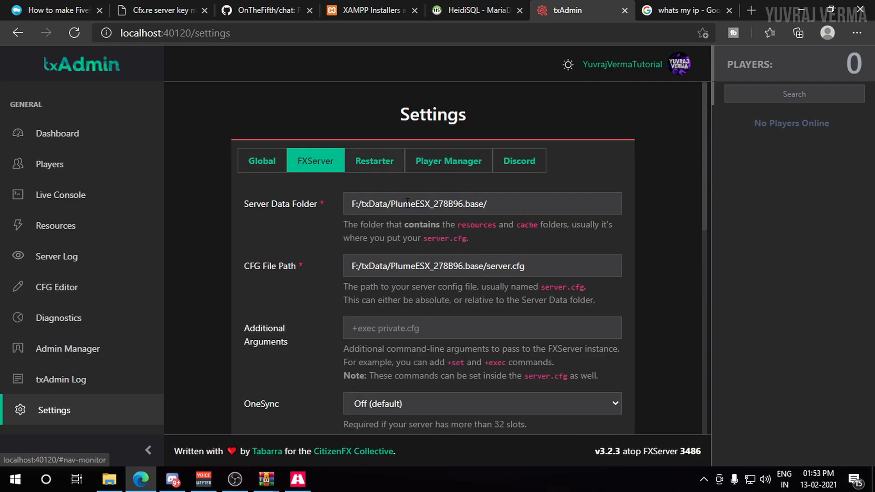
left_click_drag(489, 204, 315, 205)
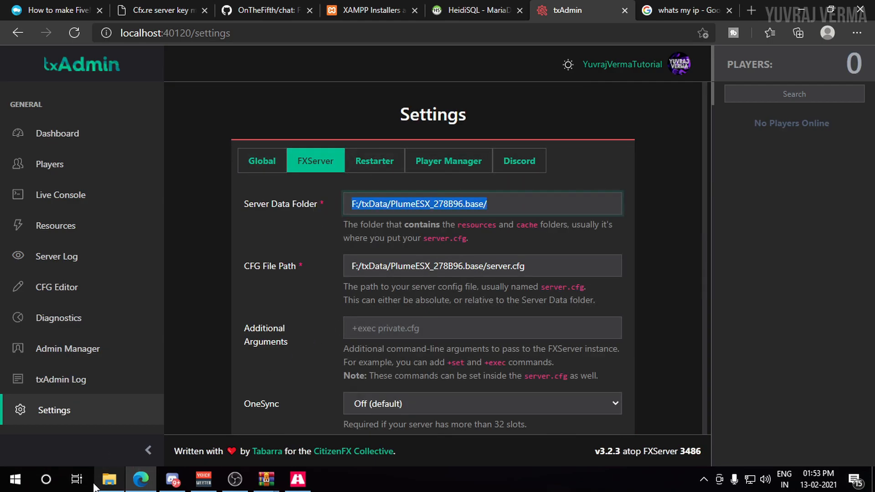
left_click(109, 478)
left_click(360, 43)
type("F:\\txData\\PlumeESX_278B96.base\\")
key("Return")
double_click(197, 97)
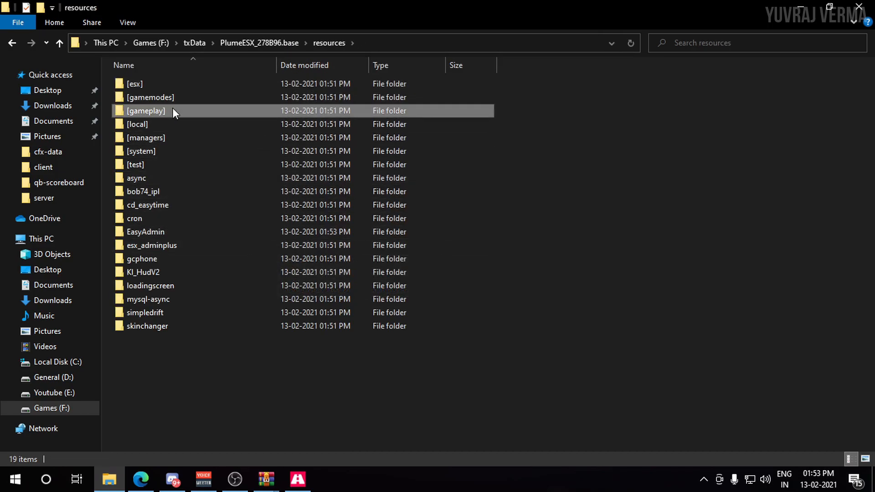
- Delete the existing chat folder from the [gameplay] resources folder
double_click(172, 109)
left_click(184, 96)
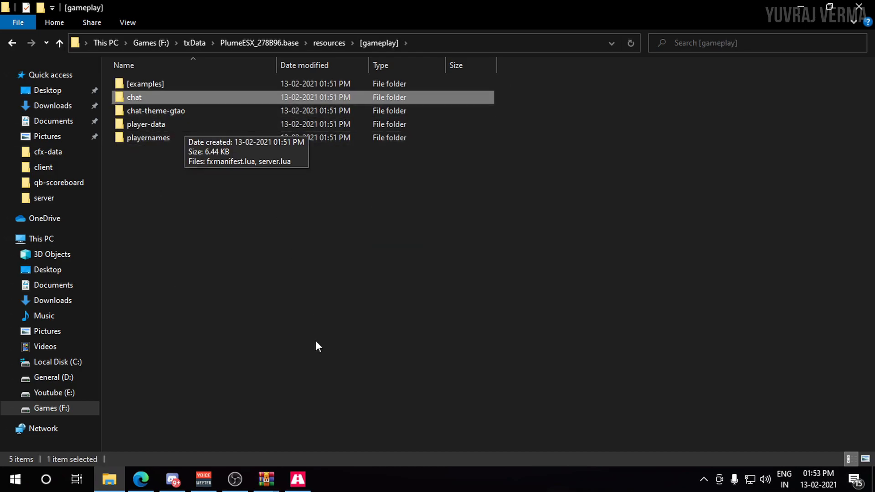
key("Delete")
- Extract the chat folder from chat-master.zip into the [gameplay] folder
left_click(272, 476)
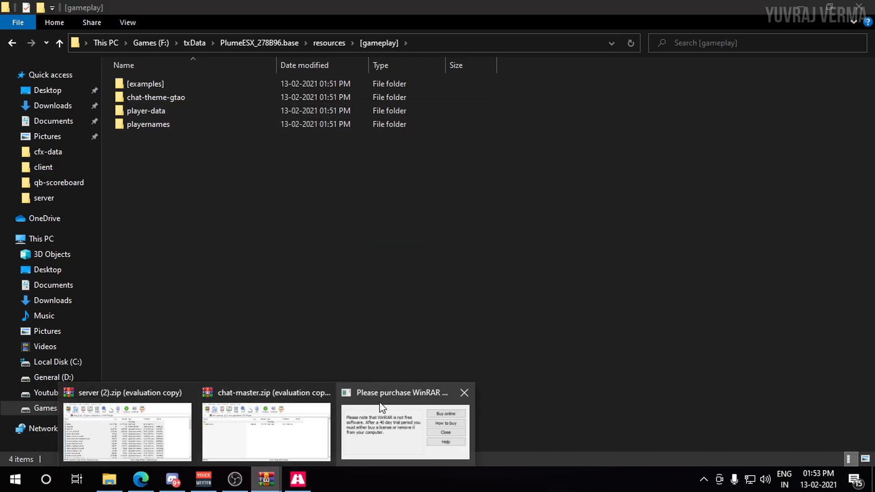
left_click(278, 422)
left_click(246, 205)
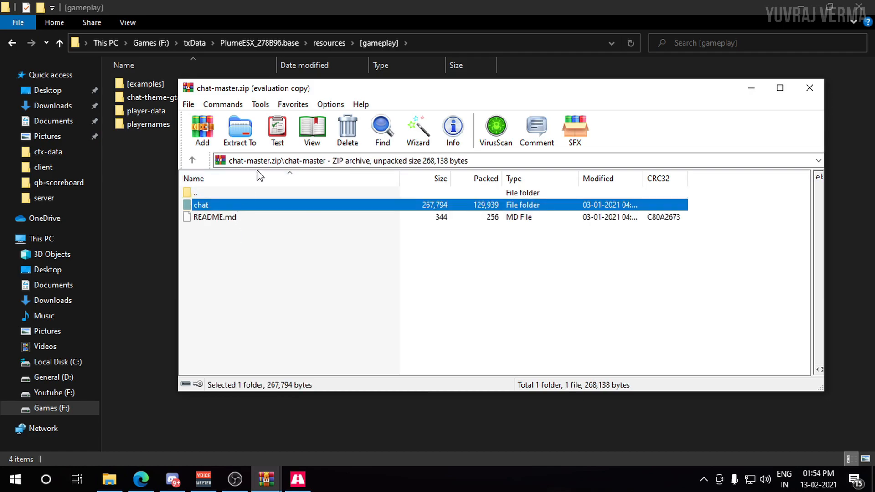
left_click_drag(355, 88, 628, 126)
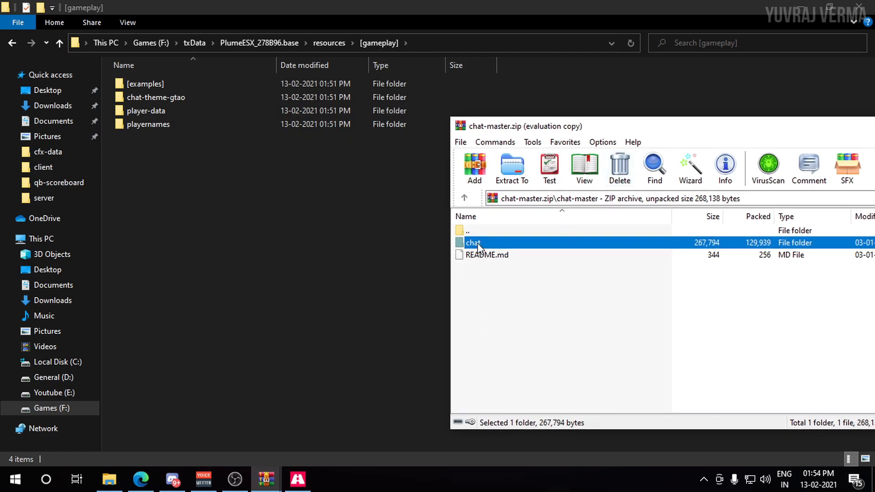
left_click_drag(360, 243, 231, 213)
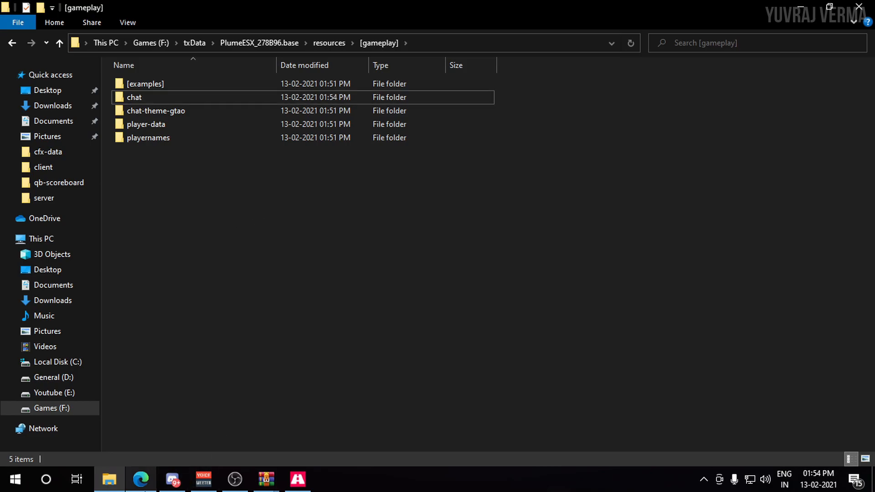
- Switch back to txAdmin, start the server from the dashboard and bring up its Cfx.re Server console window
left_click(141, 479)
left_click(69, 133)
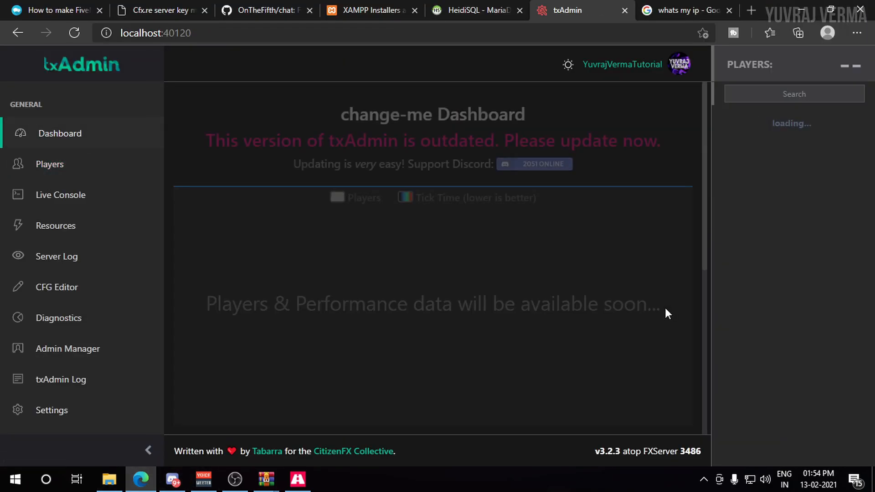
scroll(501, 309, "down", 5)
left_click(379, 208)
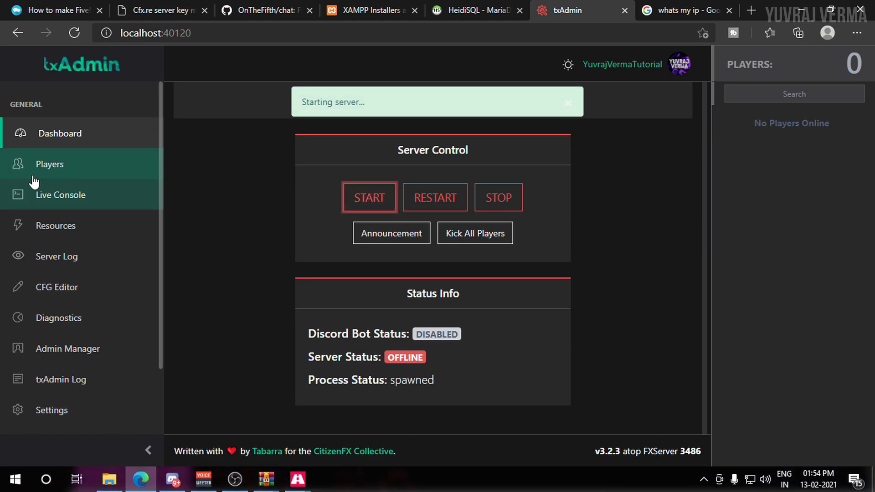
mouse_move(301, 478)
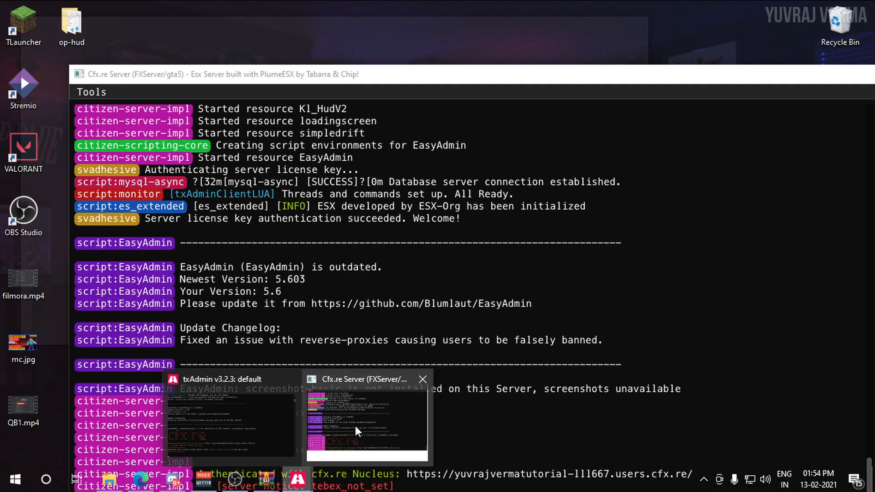
left_click(354, 426)
left_click_drag(437, 86, 516, 15)
- Launch the FiveM client from Windows and move the server console window out of the way
left_click(15, 479)
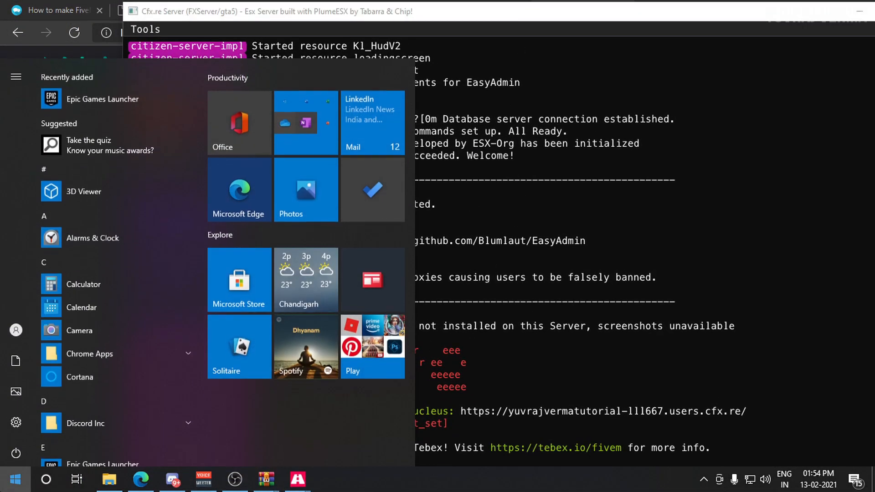
type("f")
left_click(146, 129)
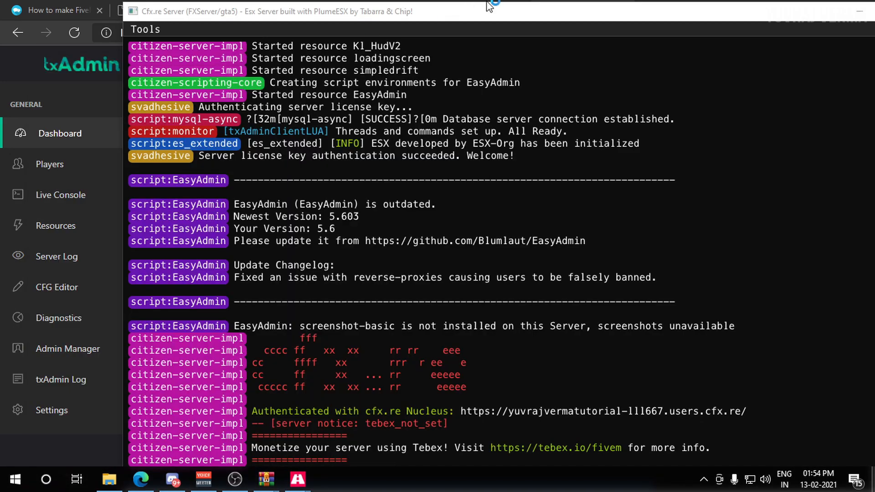
left_click_drag(498, 14, 489, 72)
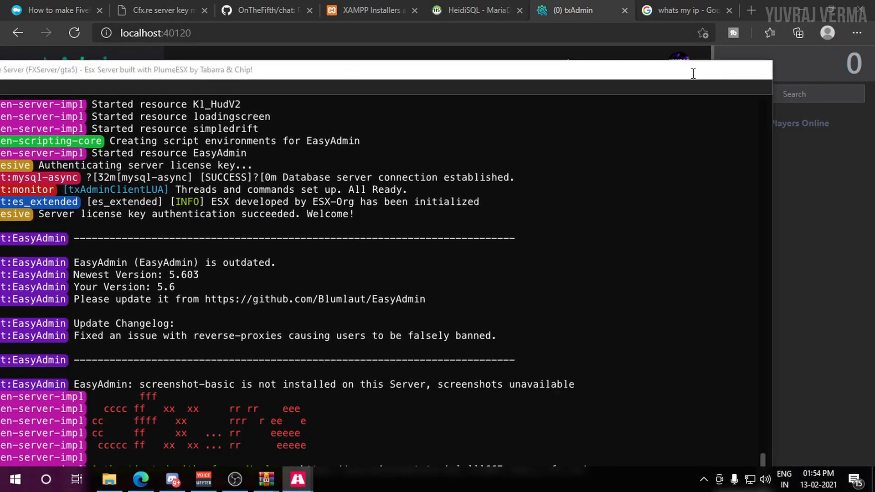
left_click(698, 70)
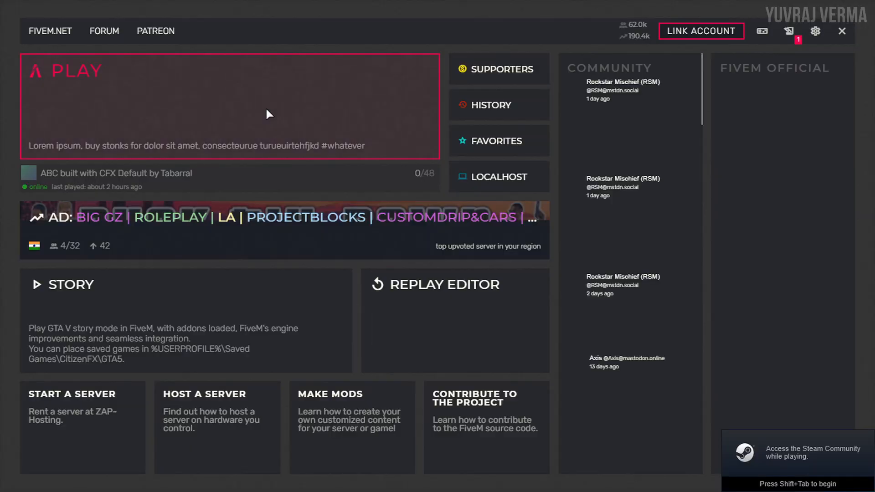
- Join the local server by running "connect localhost" in the FiveM client console, then close the console
key("F8")
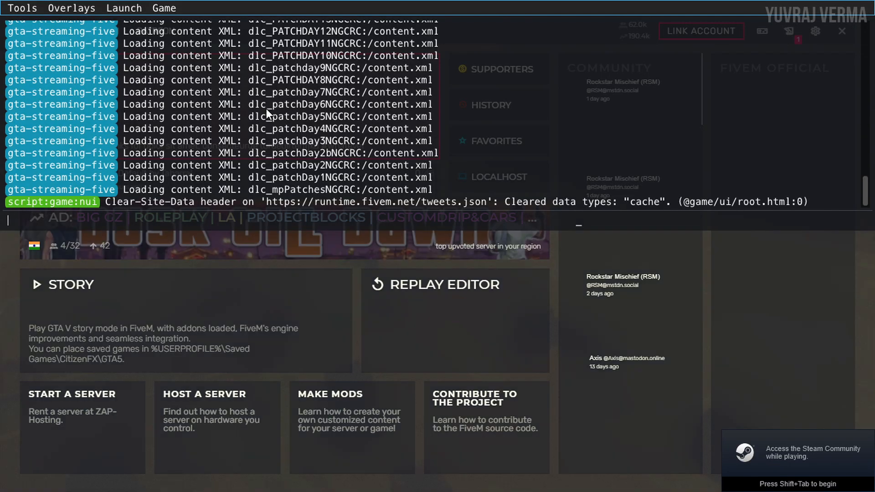
type("conne")
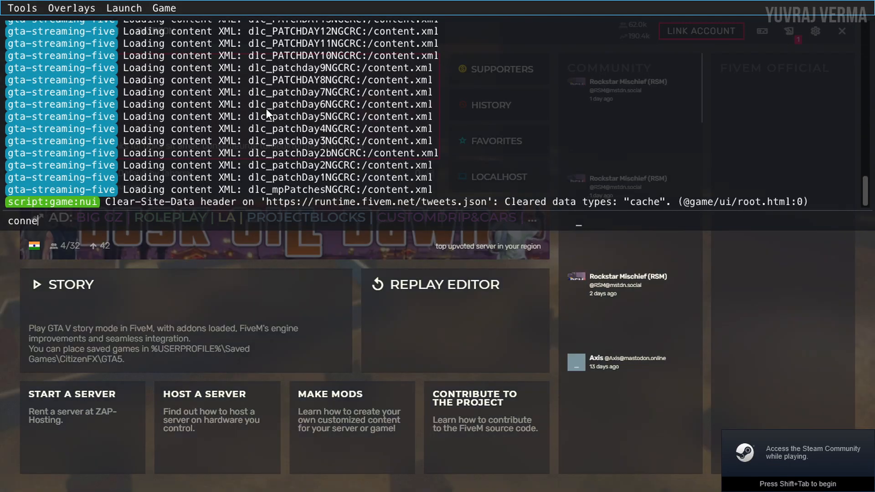
type("ct localhost")
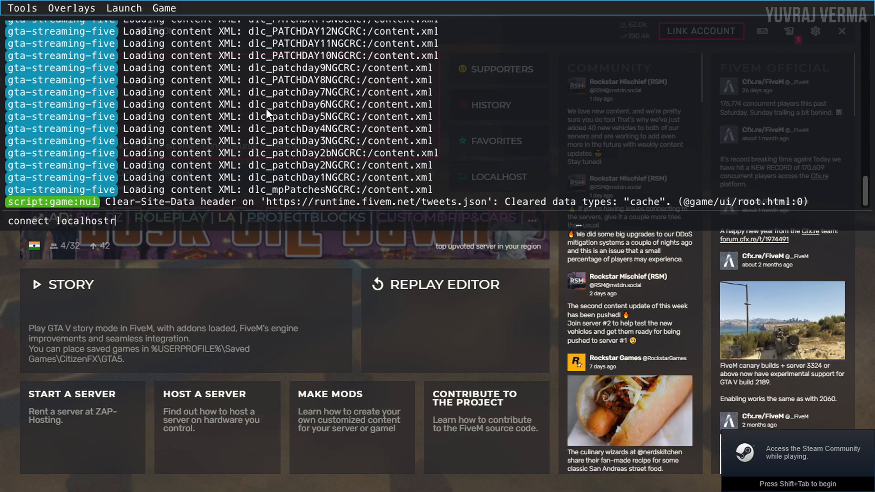
key("Return")
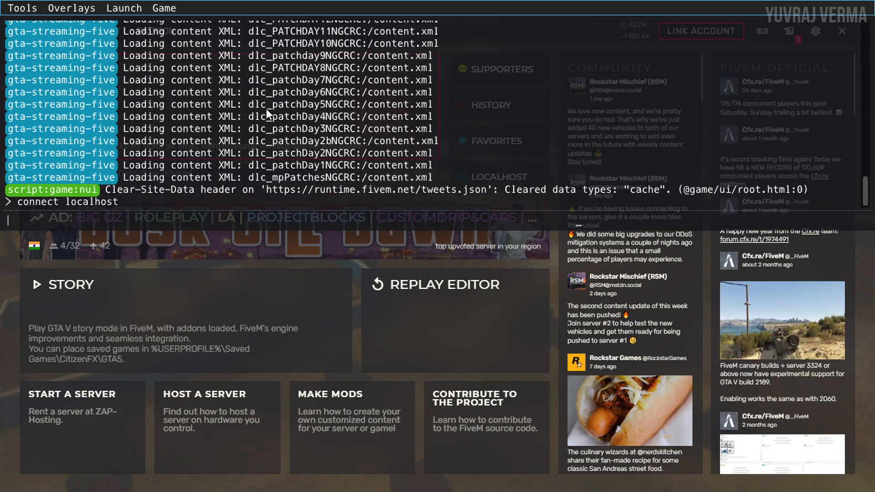
key("F8")
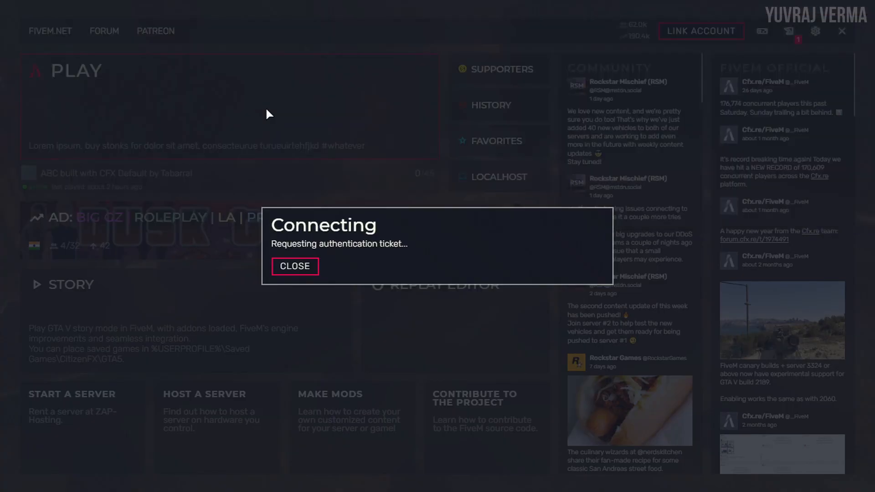